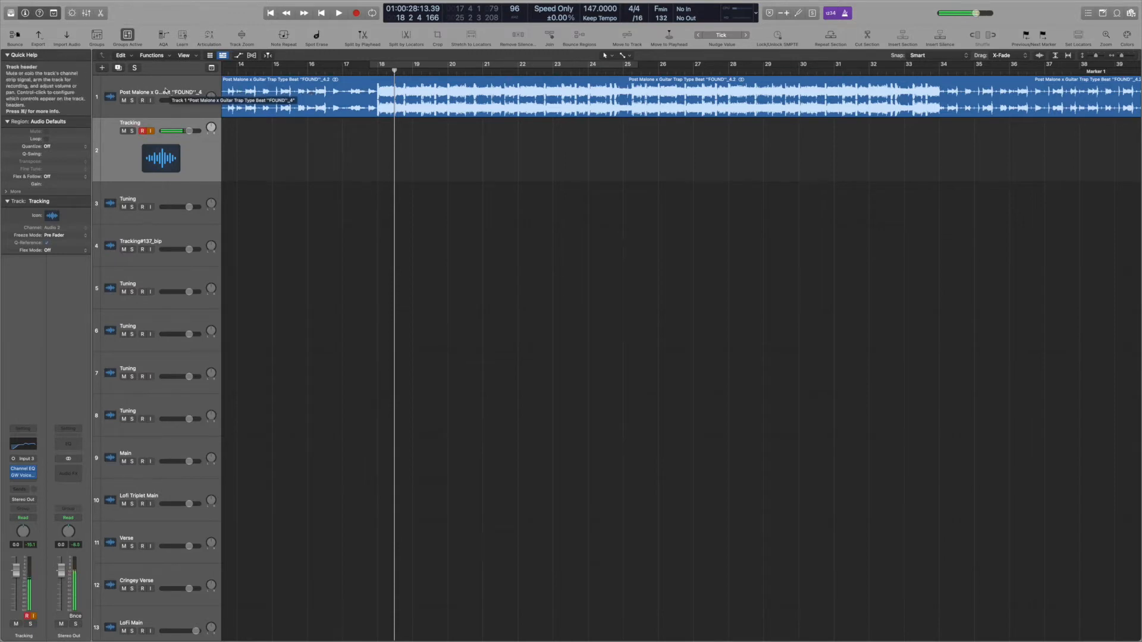
Select the Post Malone beat track, then the Tracking vocal track below it
left_click(171, 82)
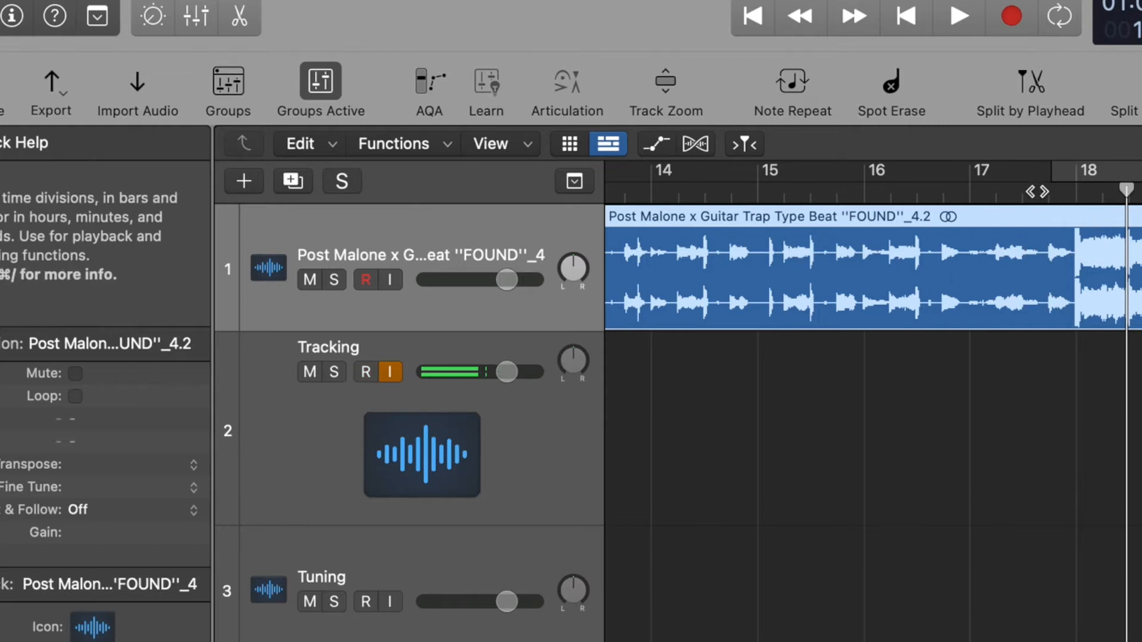
left_click(442, 382)
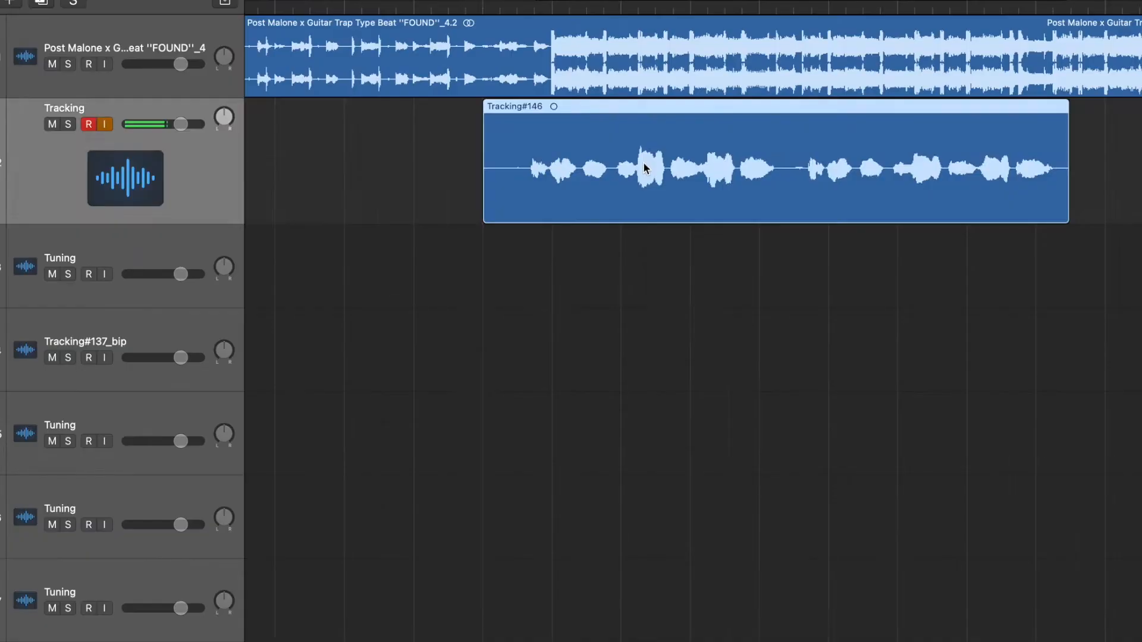
Move the Tracking#146 region onto the Tuning track and open its Waves Tune editor
left_click_drag(425, 154, 424, 152)
left_click_drag(643, 166, 648, 253)
left_click(141, 244)
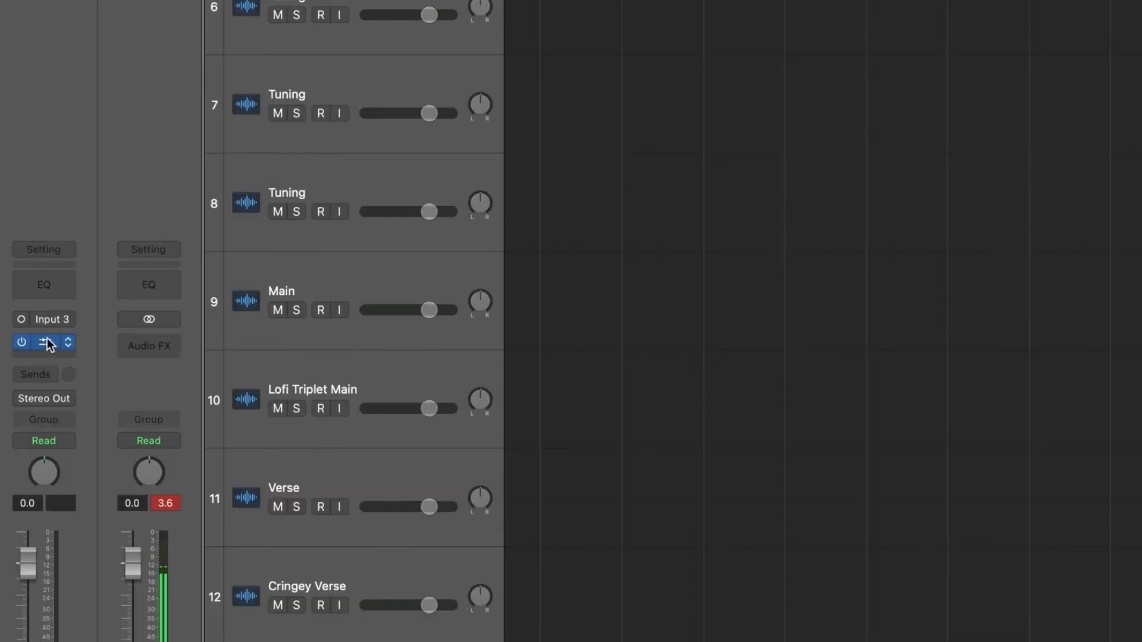
left_click(46, 343)
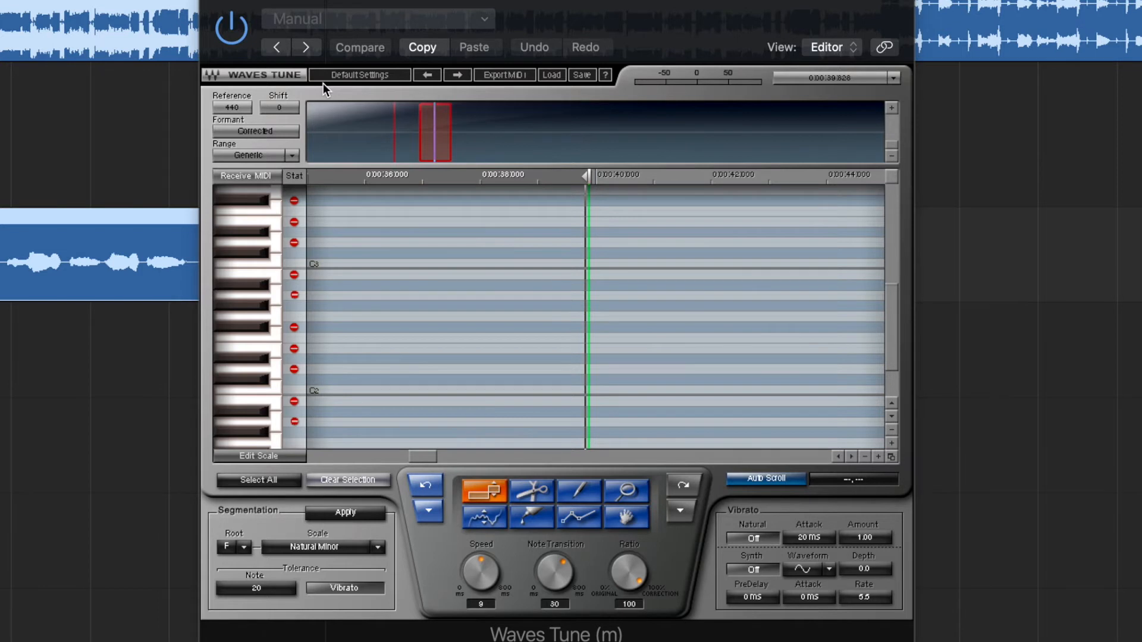
Scan the vocal's pitch in Waves Tune, select the notes and lower Note Transition to about 55
key("space")
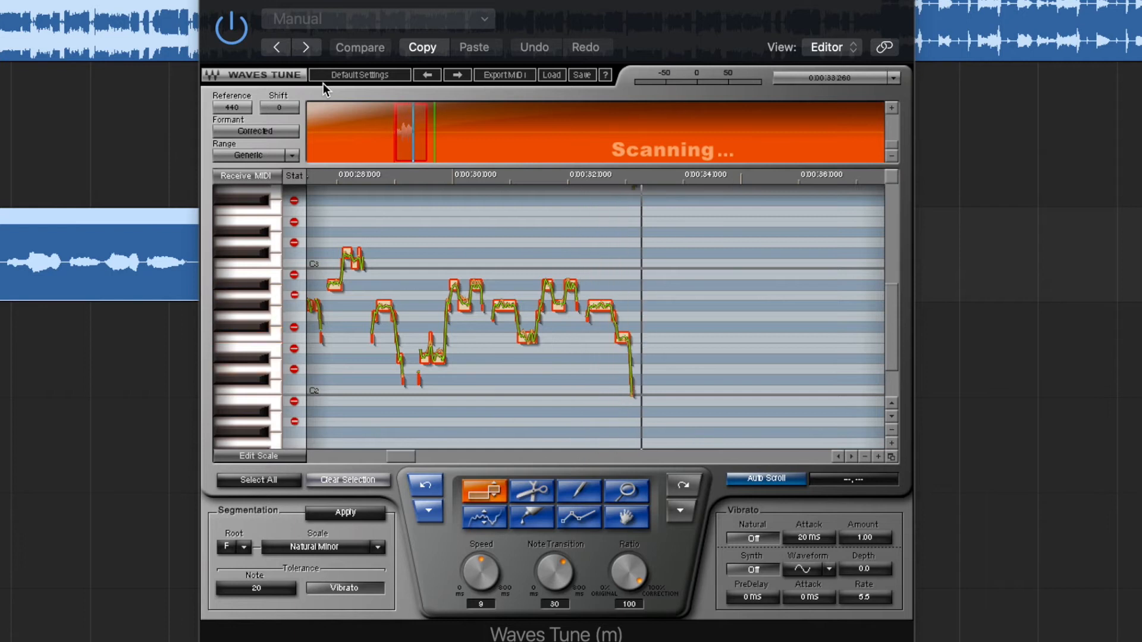
key("space")
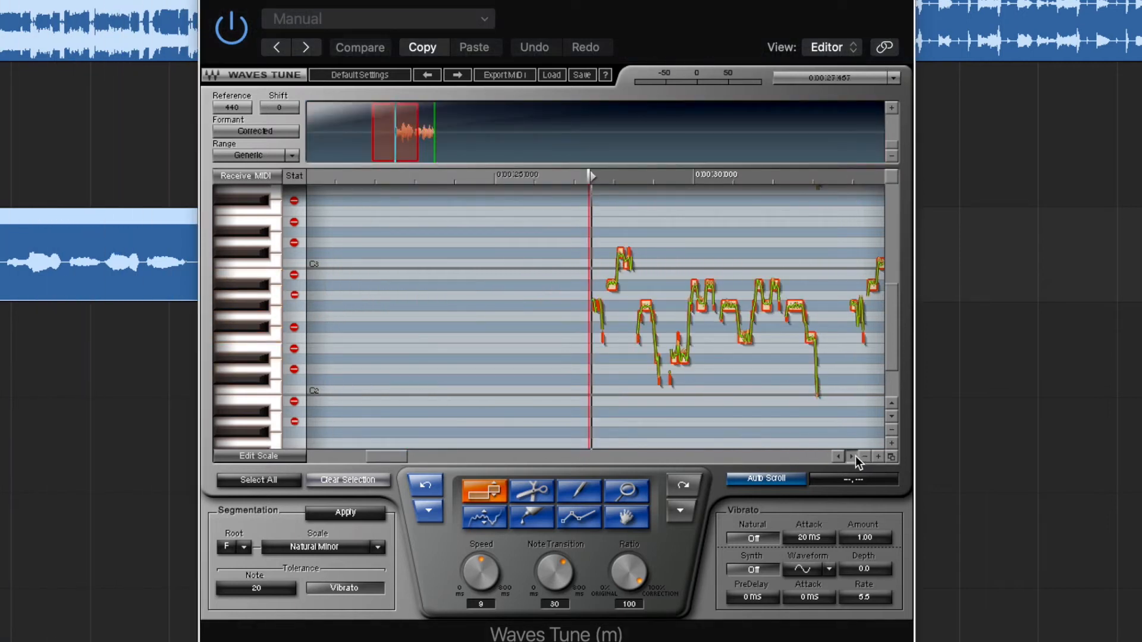
left_click(855, 455)
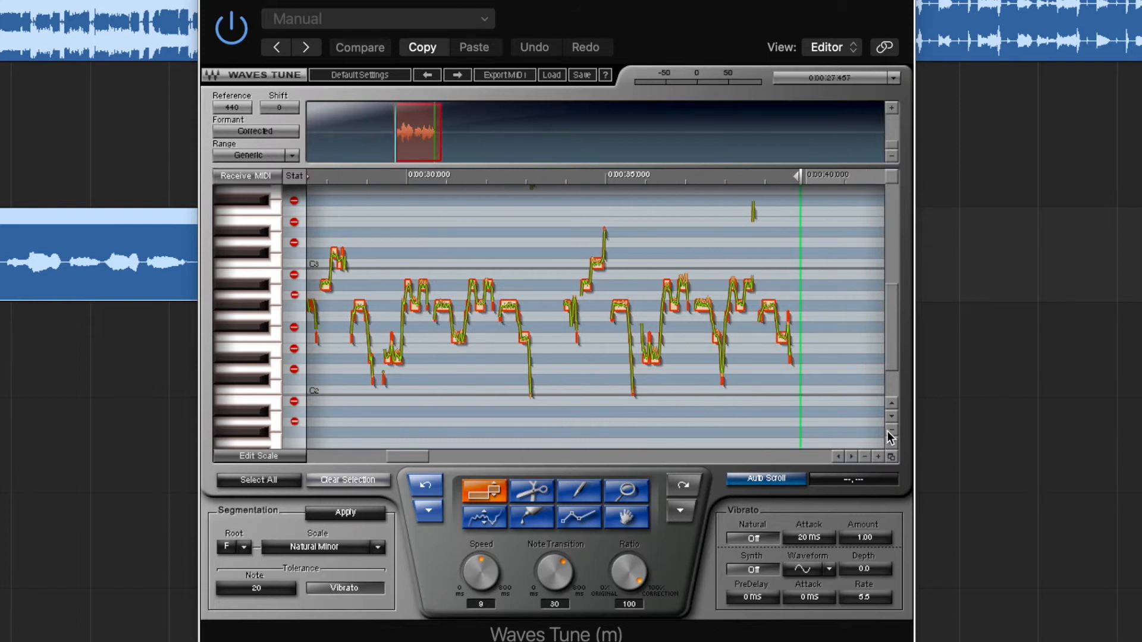
left_click(890, 430)
left_click(839, 457)
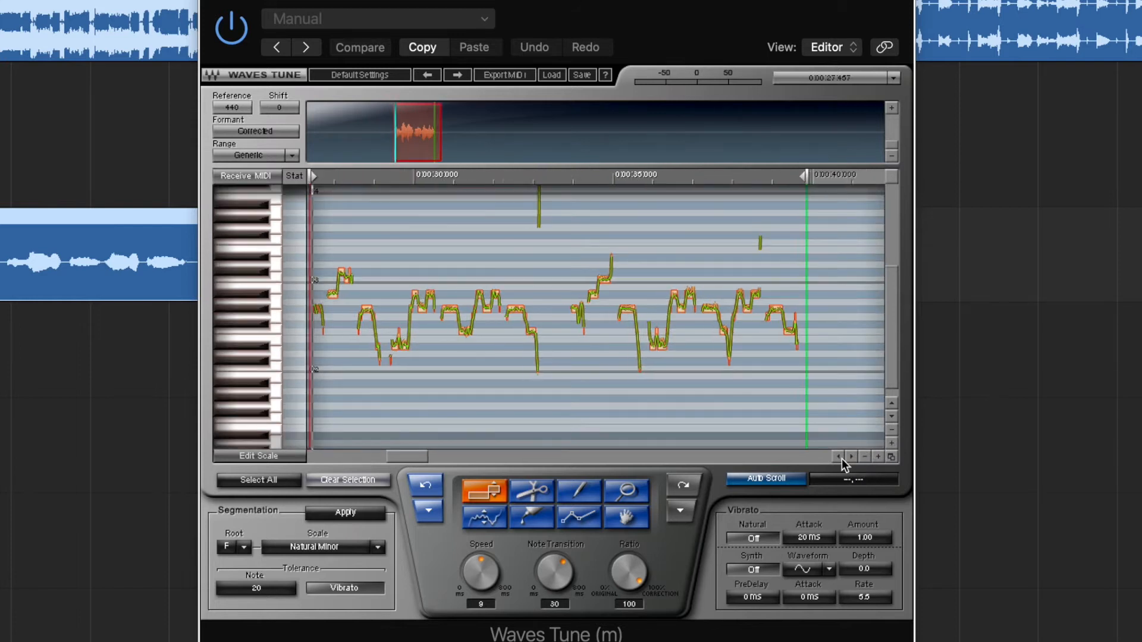
left_click_drag(408, 193, 783, 423)
left_click_drag(555, 572, 555, 585)
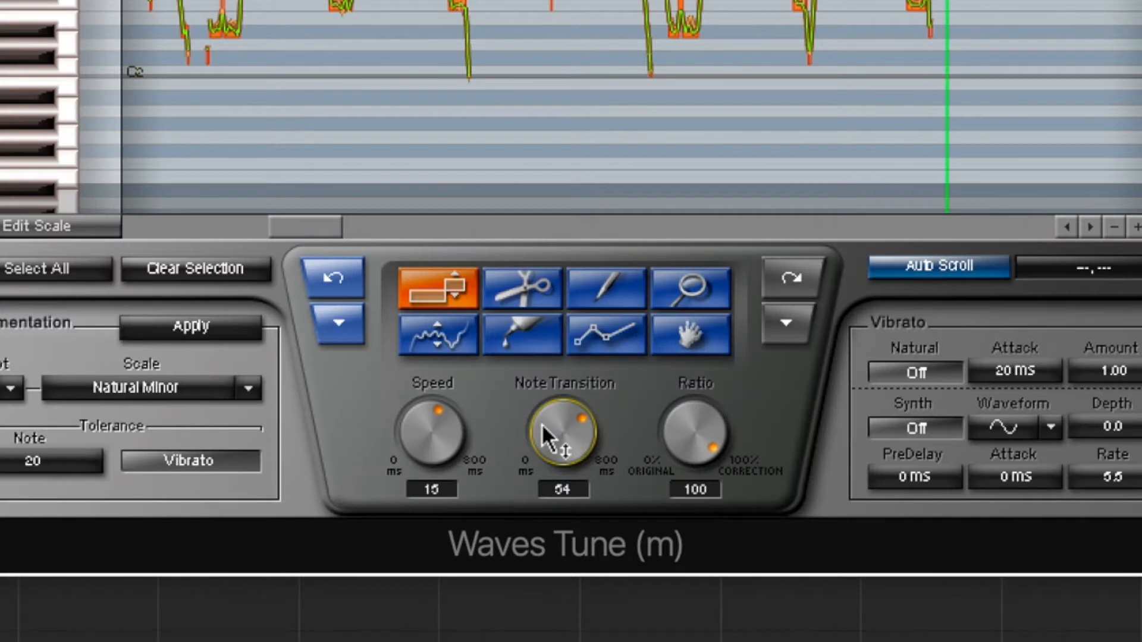
left_click(434, 443)
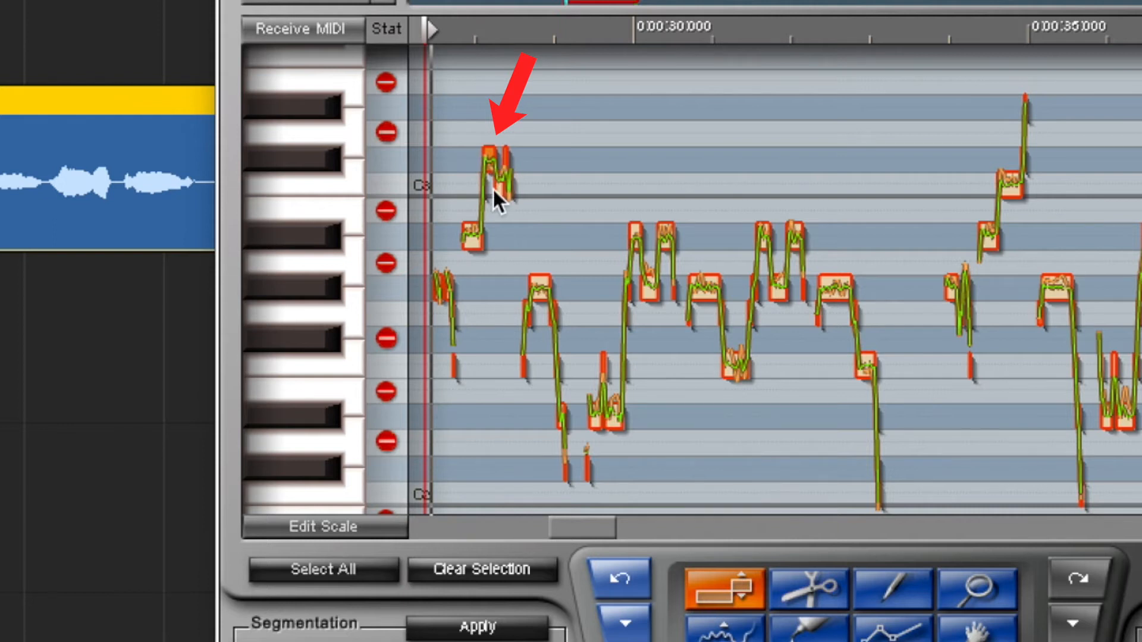
Pull the first high note down to C3, replay the tuned phrase and close Waves Tune
key("space")
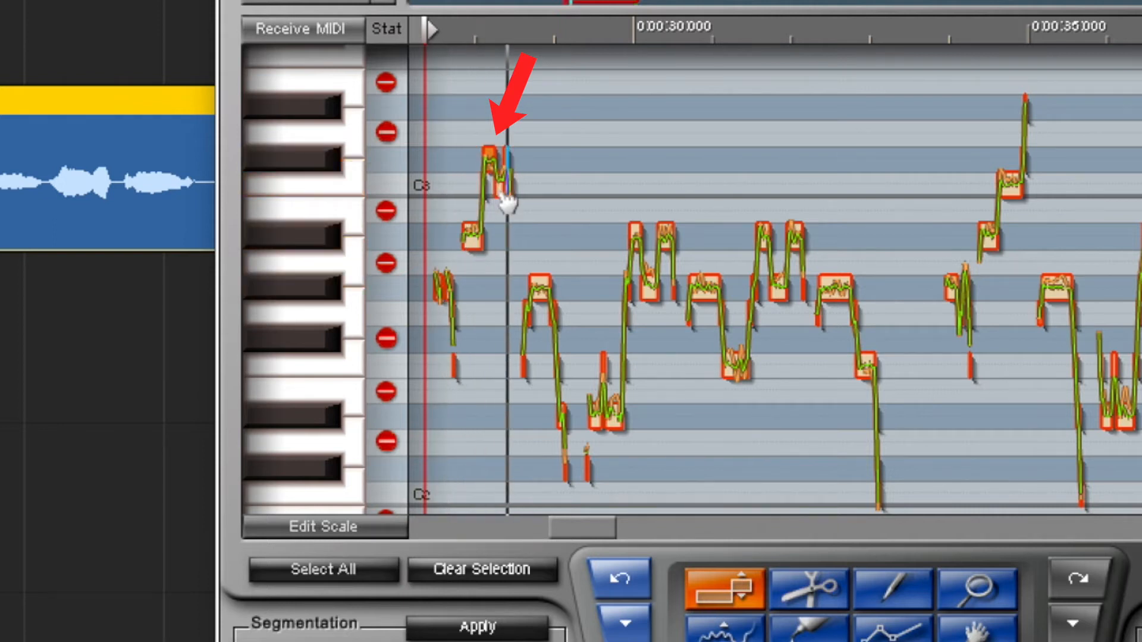
left_click_drag(493, 169, 496, 194)
key("space")
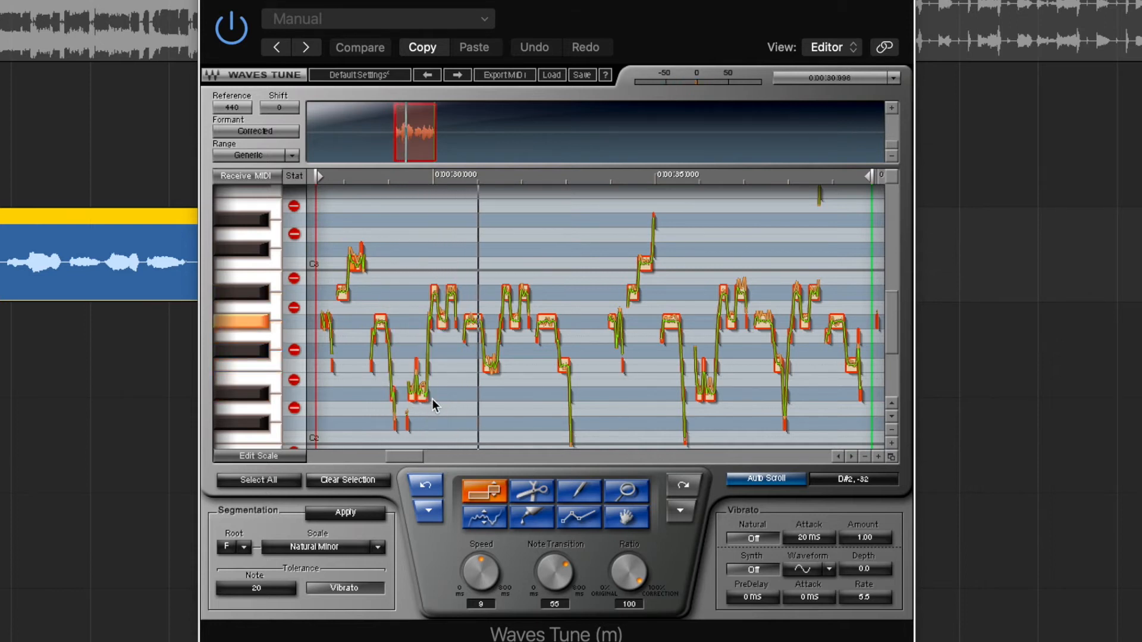
key("space")
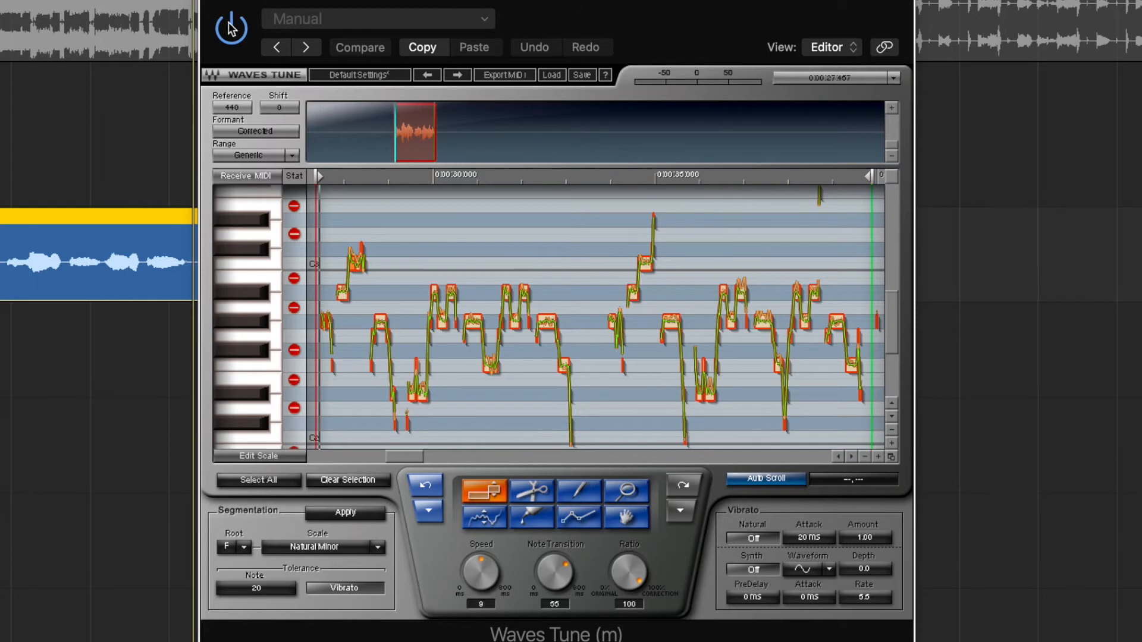
left_click(209, 0)
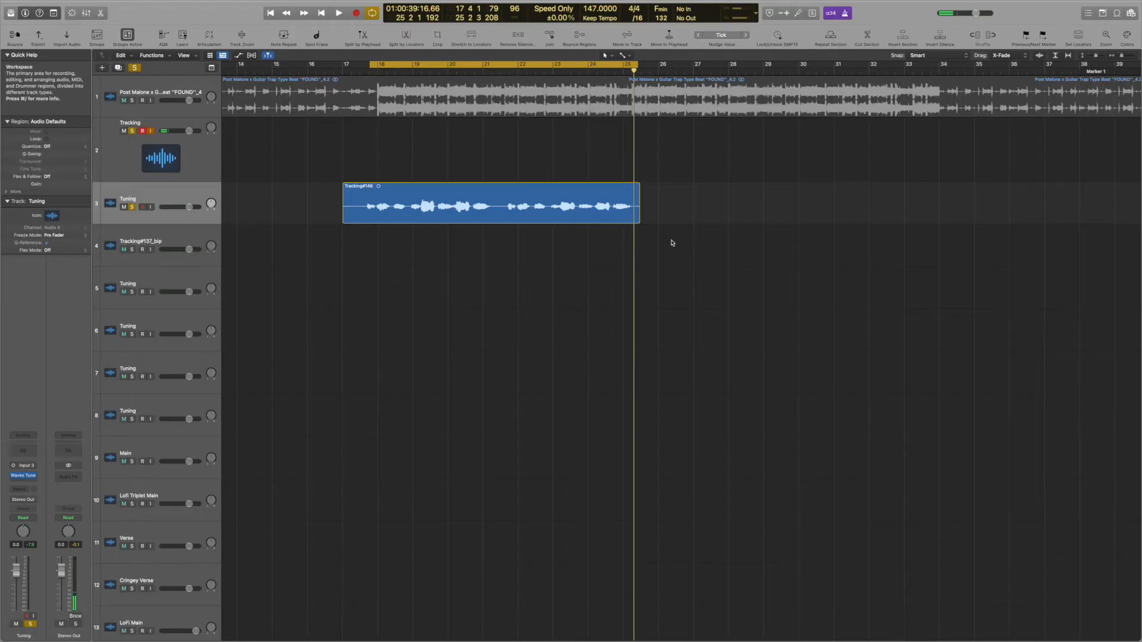
Bounce Tracking#146 in place and move the Tracking#146_bip region onto the Main track
left_click(455, 210)
key("ctrl+b")
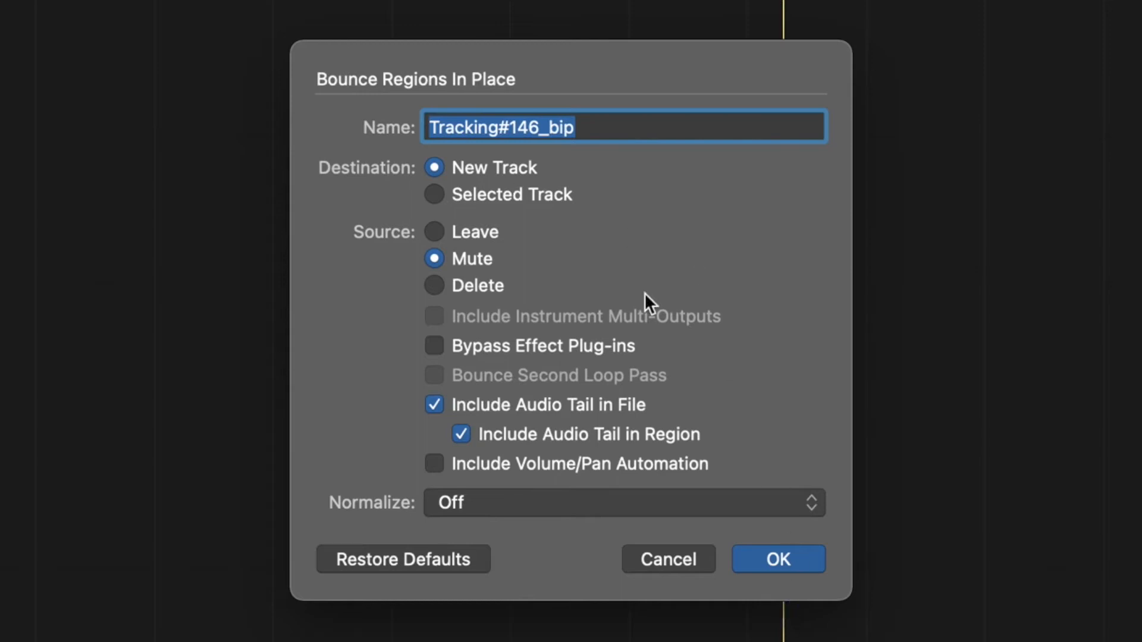
left_click(779, 562)
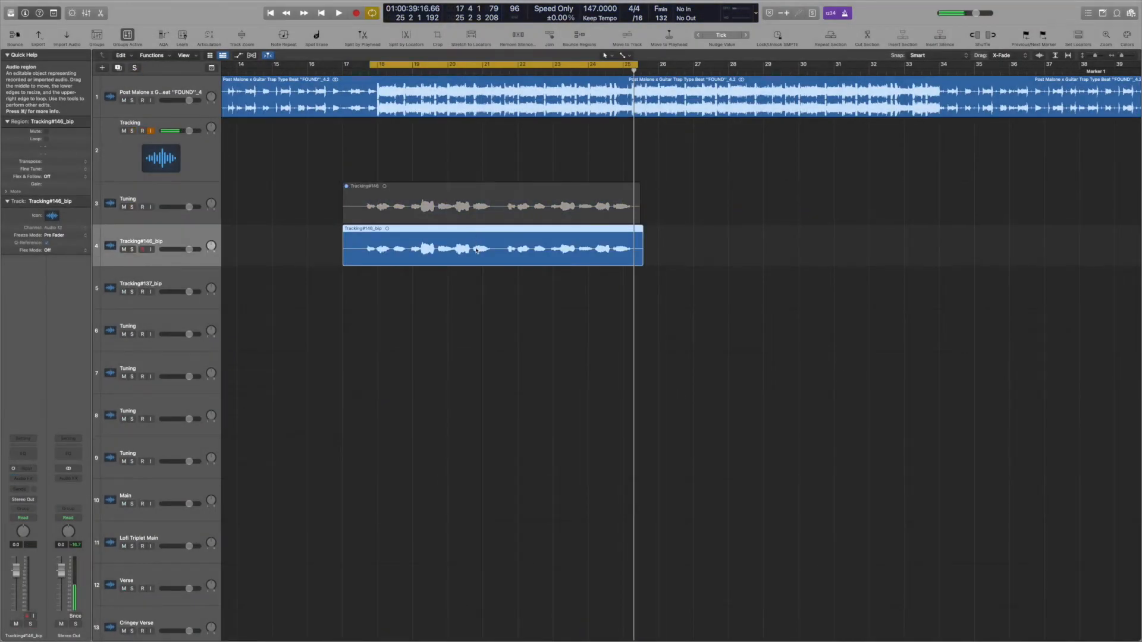
left_click_drag(475, 249, 474, 490)
left_click_drag(697, 555, 698, 551)
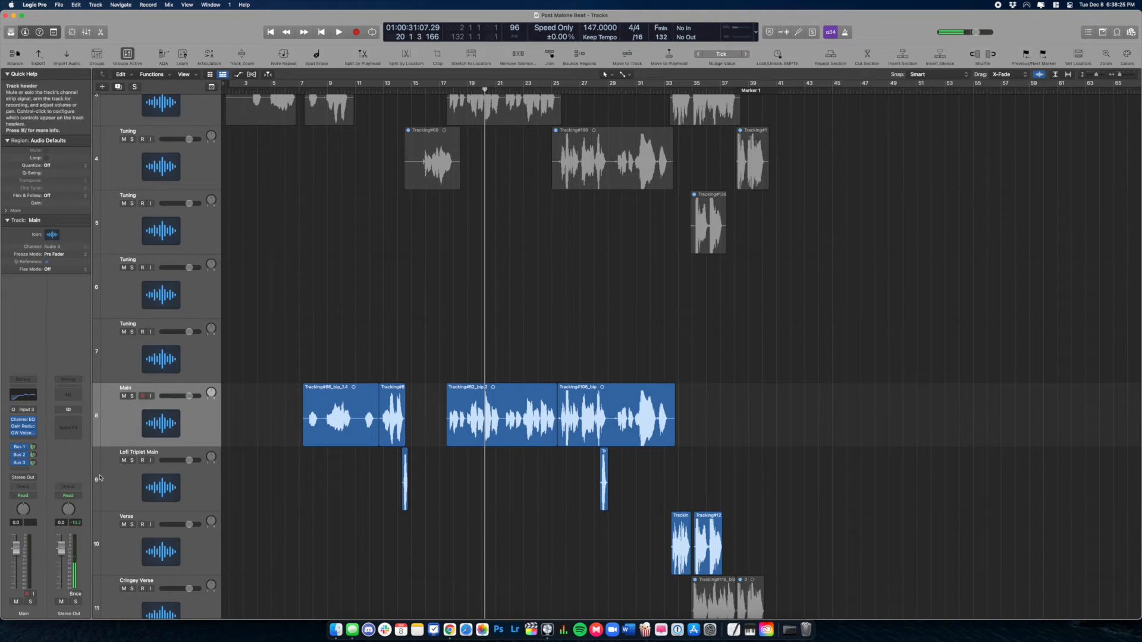
Move the playhead back to about bar 17 to replay the Main vocals
left_click_drag(485, 90, 448, 90)
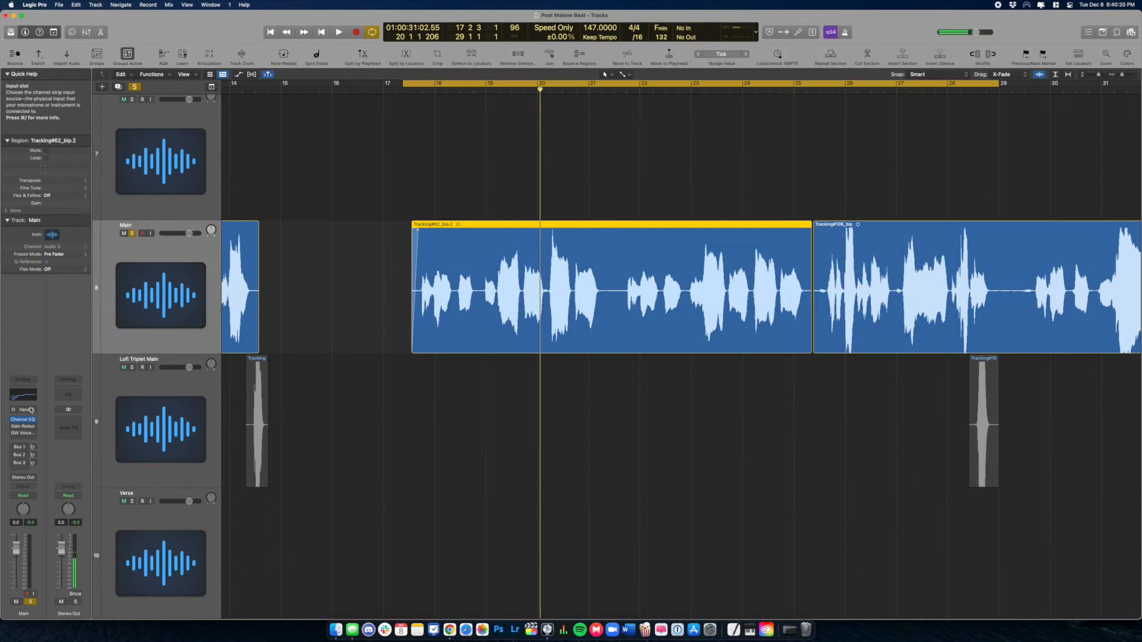
Inspect the Main vocal's Channel EQ curve, then open its Gain Reduction 2 plug-in
left_click(23, 419)
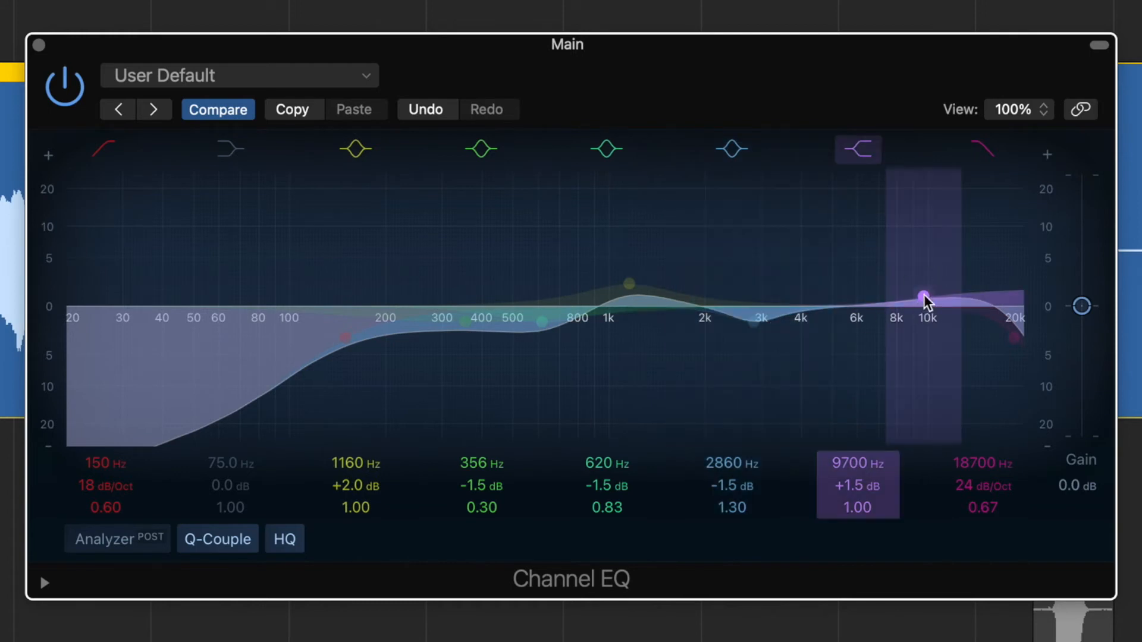
left_click(39, 45)
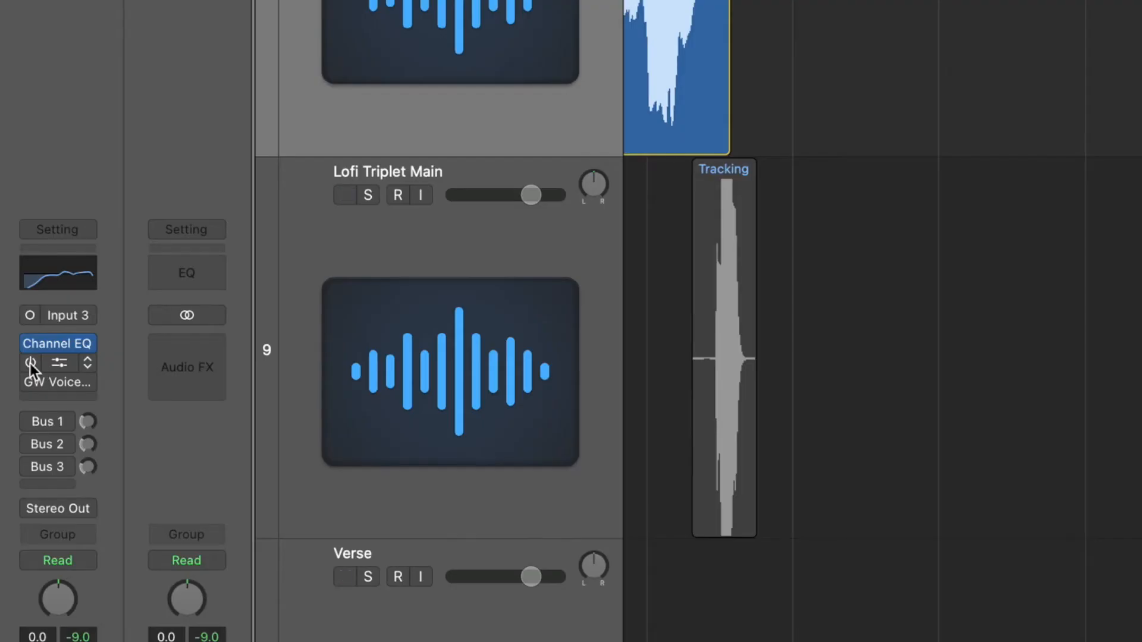
left_click(60, 365)
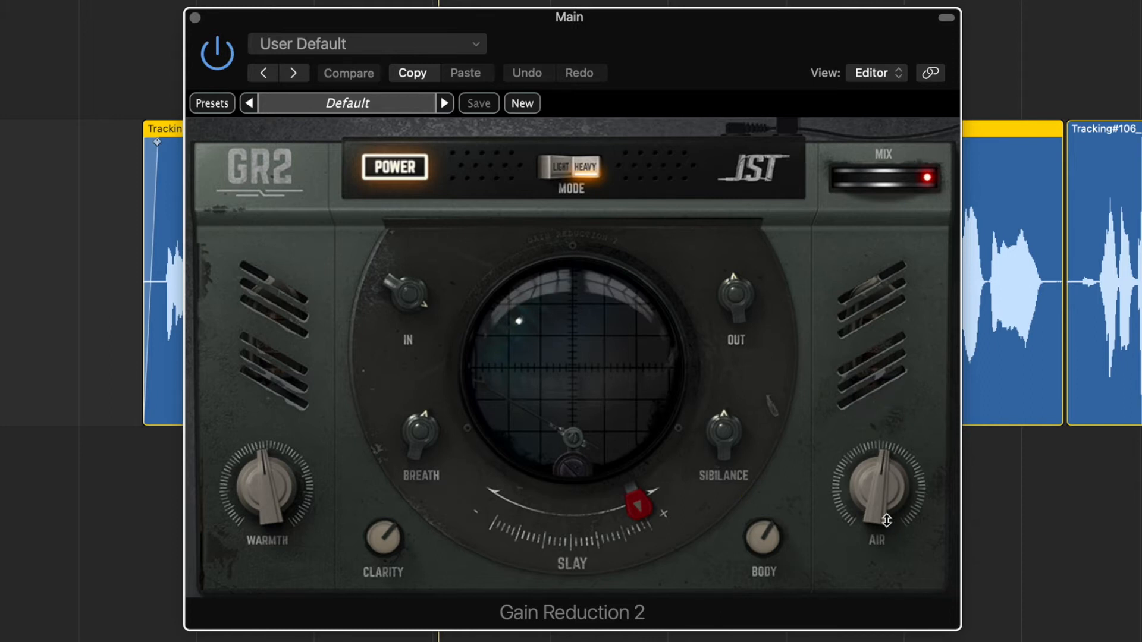
Read the Gain Reduction 2 knob values and play the Main vocal through it
mouse_move(764, 536)
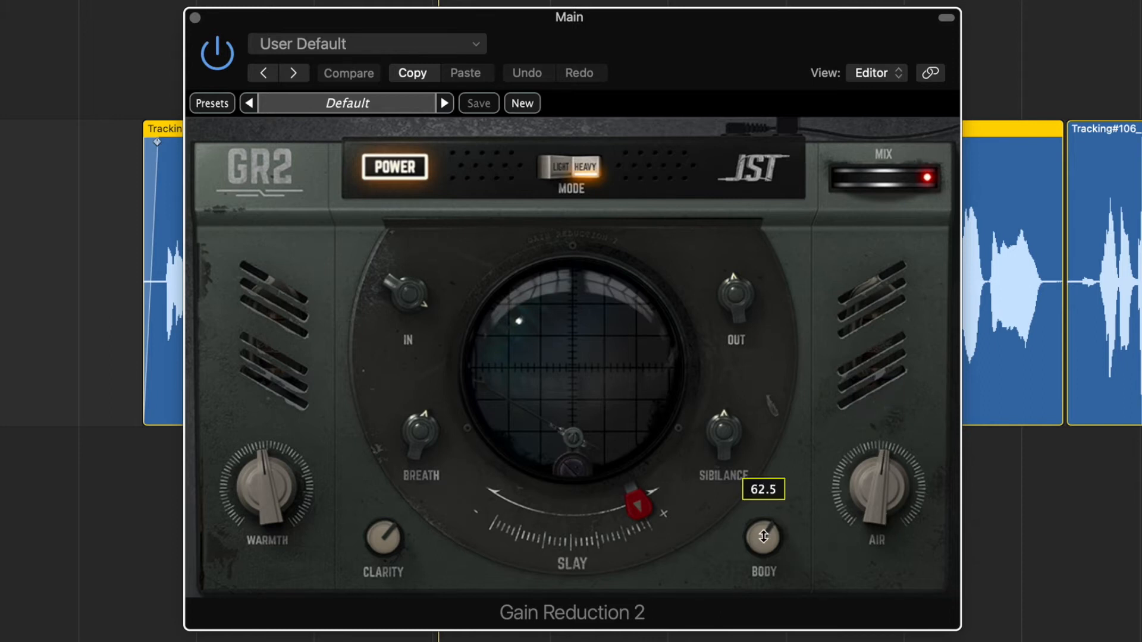
mouse_move(406, 437)
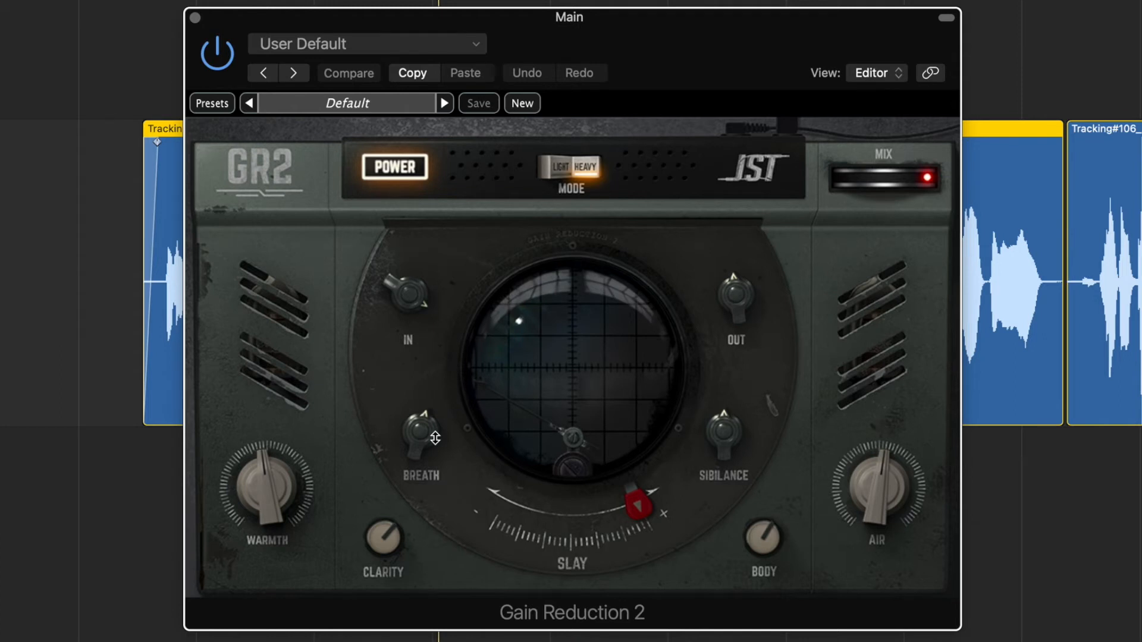
mouse_move(713, 436)
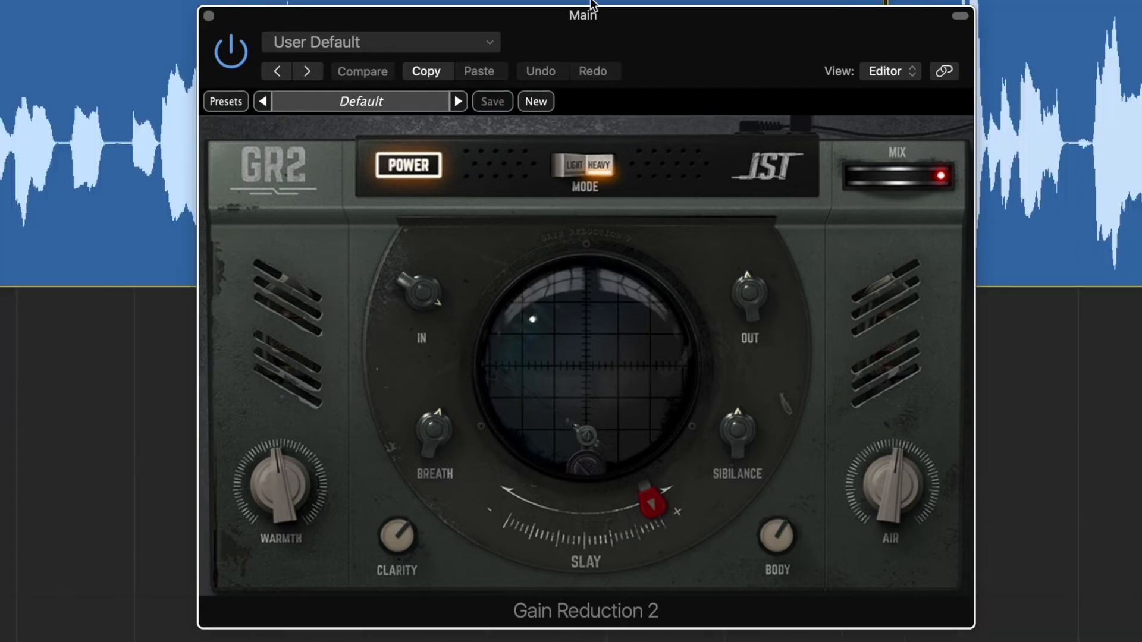
key("space")
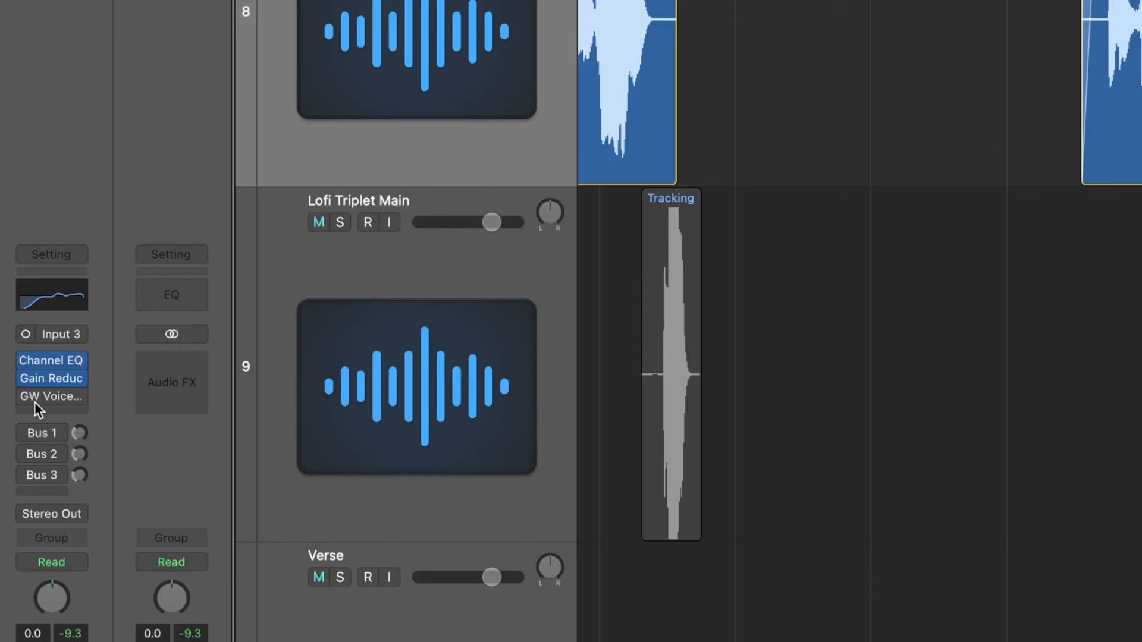
Insert GW VoiceCentric in the Main vocal's third slot and move its window aside
mouse_move(26, 396)
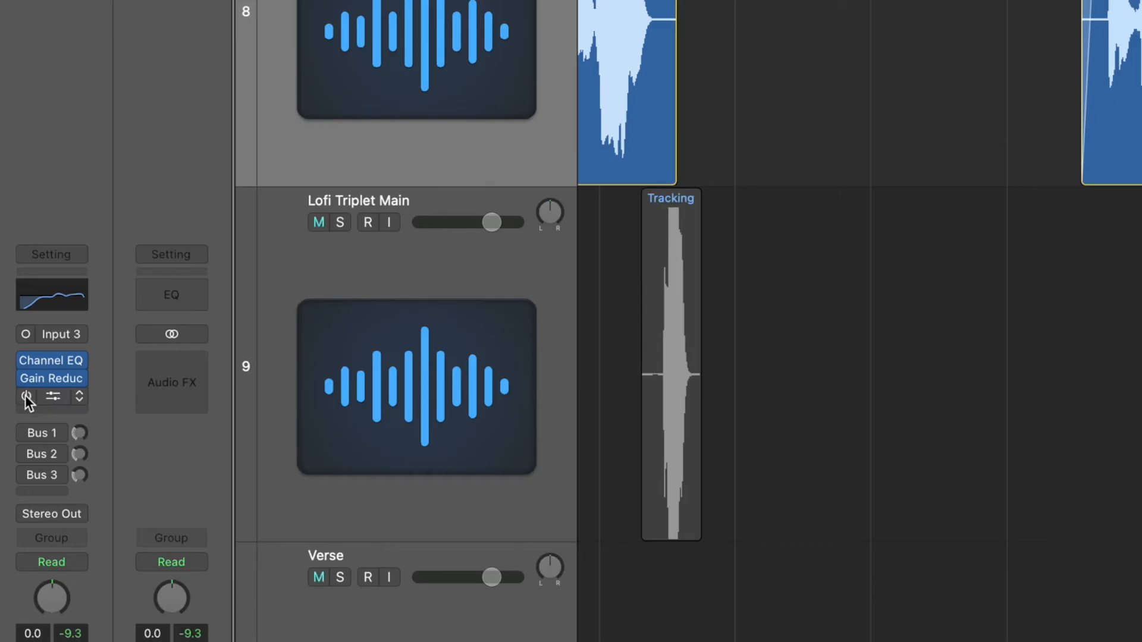
left_click(55, 396)
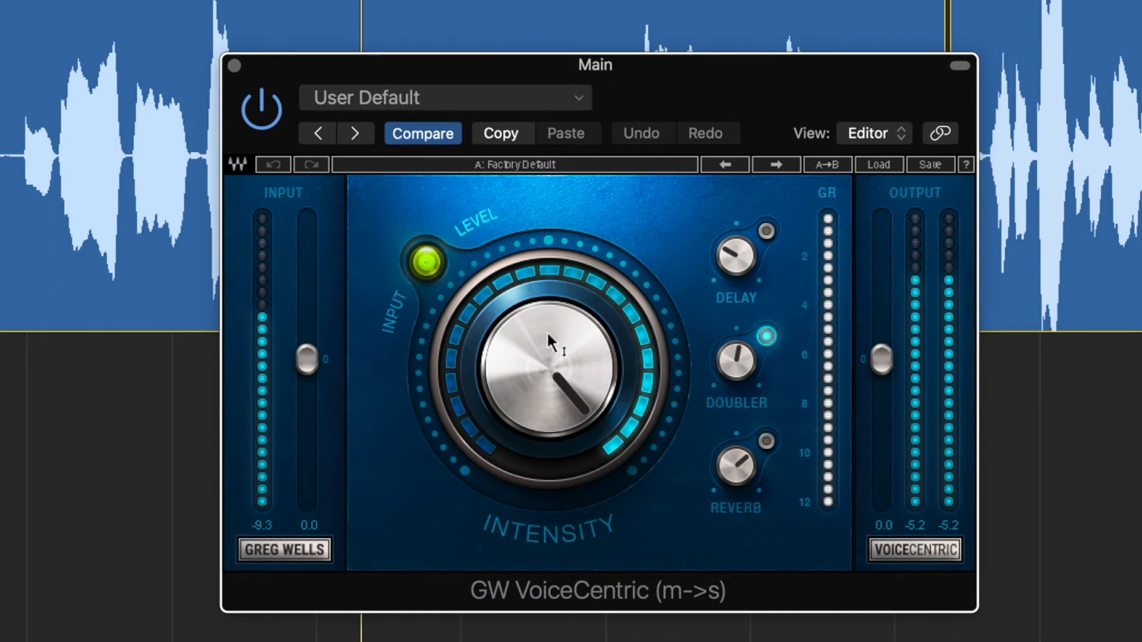
left_click_drag(714, 119, 306, 0)
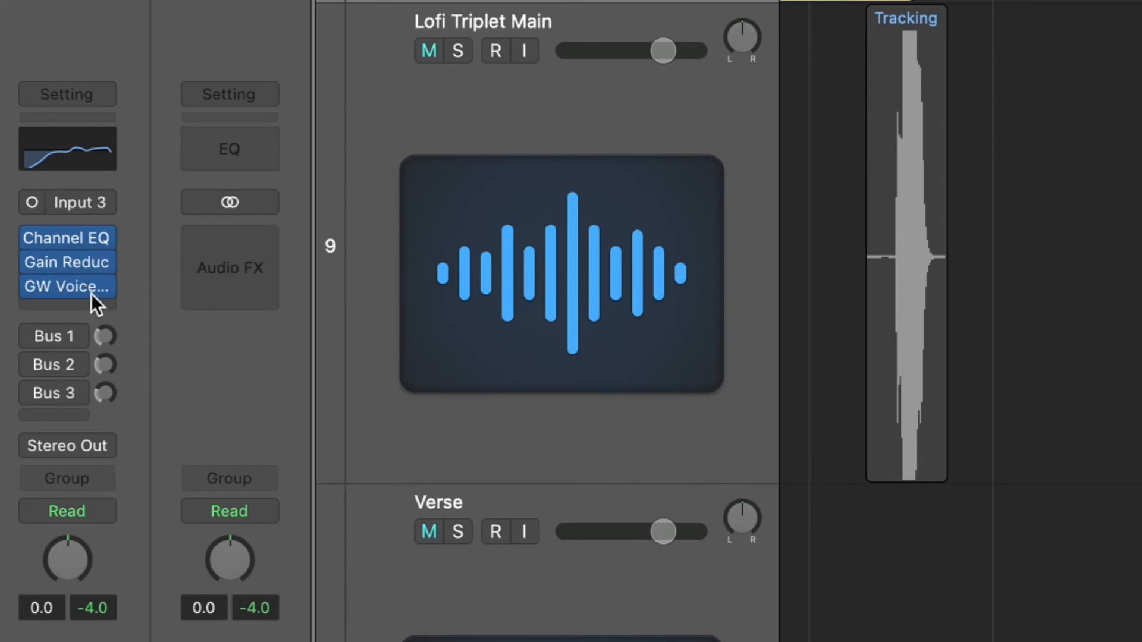
Enable the Main vocal's Bus 1 send and open the H-Reverb on the Bus 1 aux
left_click(37, 336)
left_click(76, 336)
left_click(77, 337)
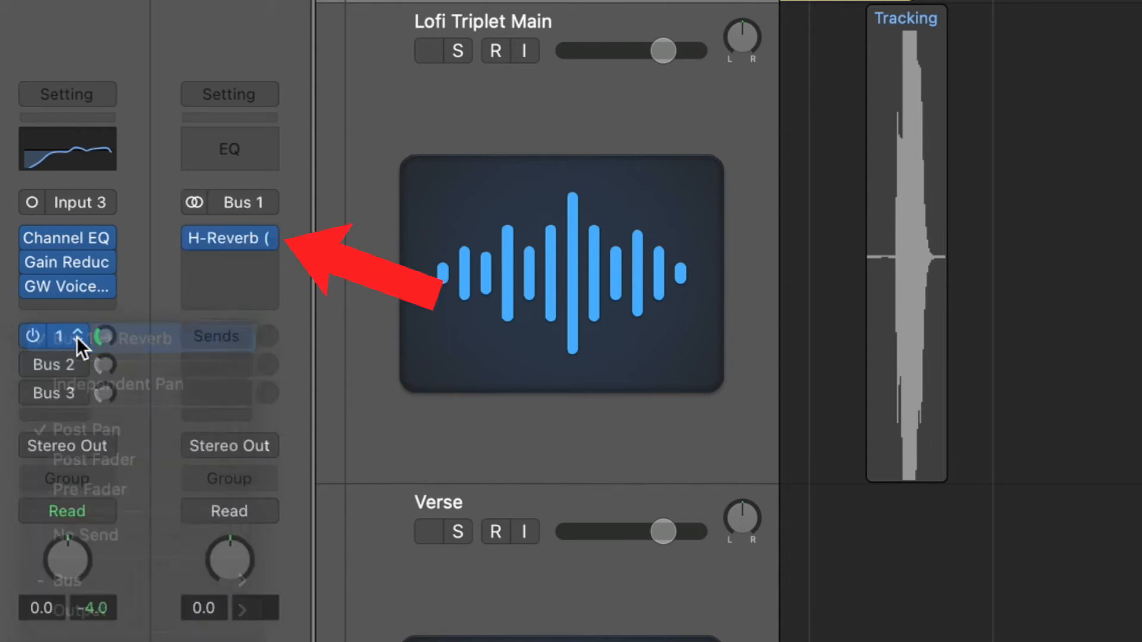
mouse_move(204, 235)
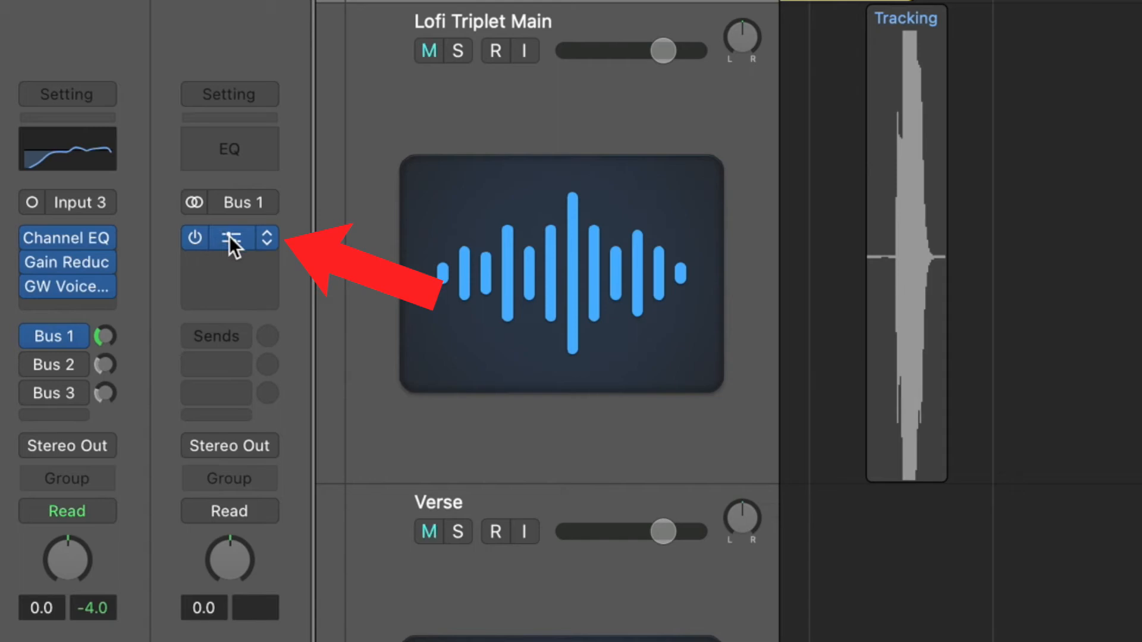
left_click(229, 235)
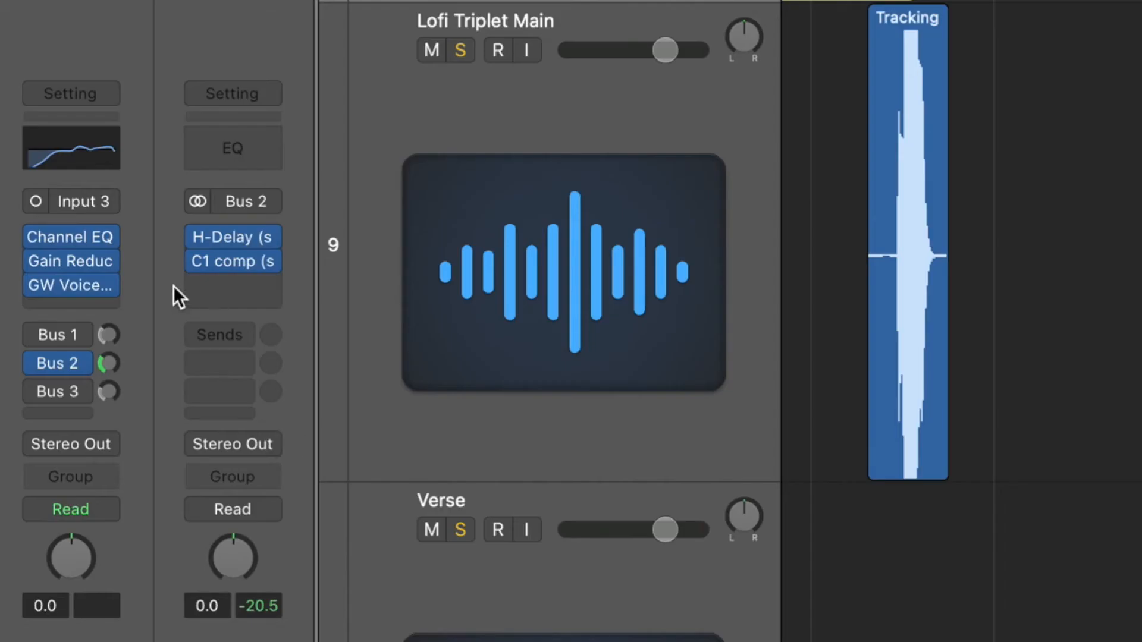
Open H-Delay and C1 comp on Bus 2, play the vocal through them, then close H-Delay
mouse_move(48, 365)
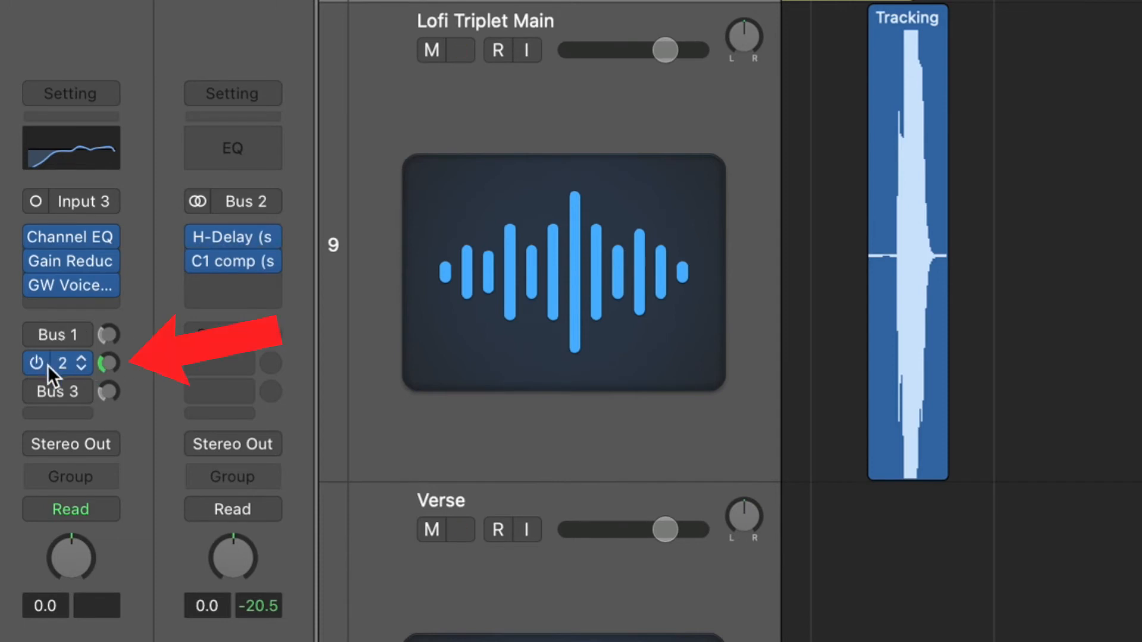
mouse_move(241, 262)
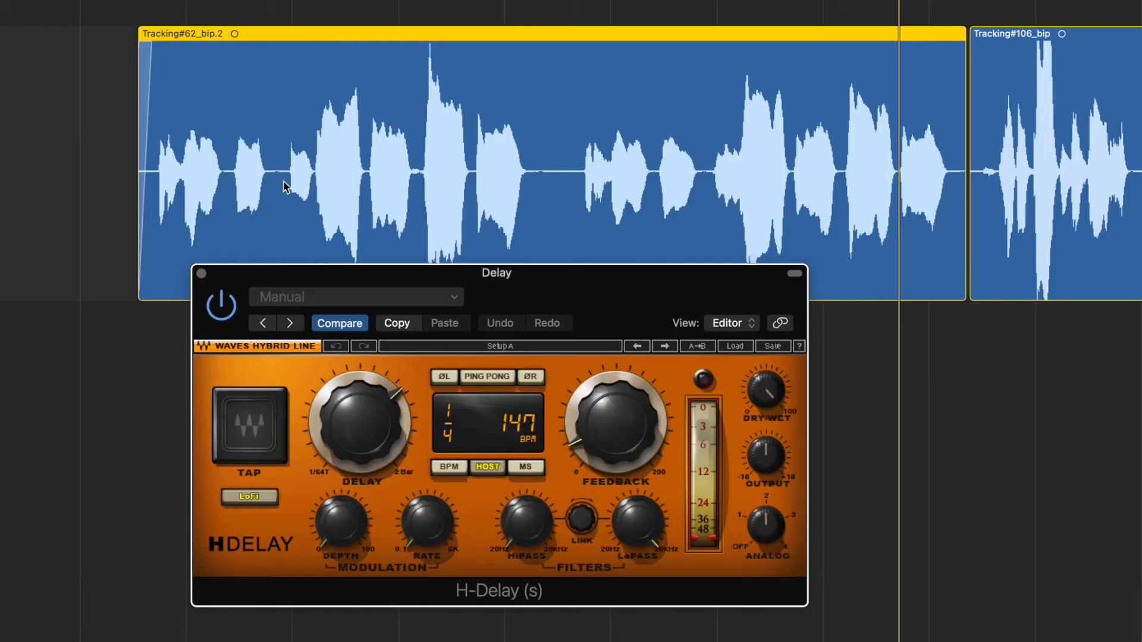
key("space")
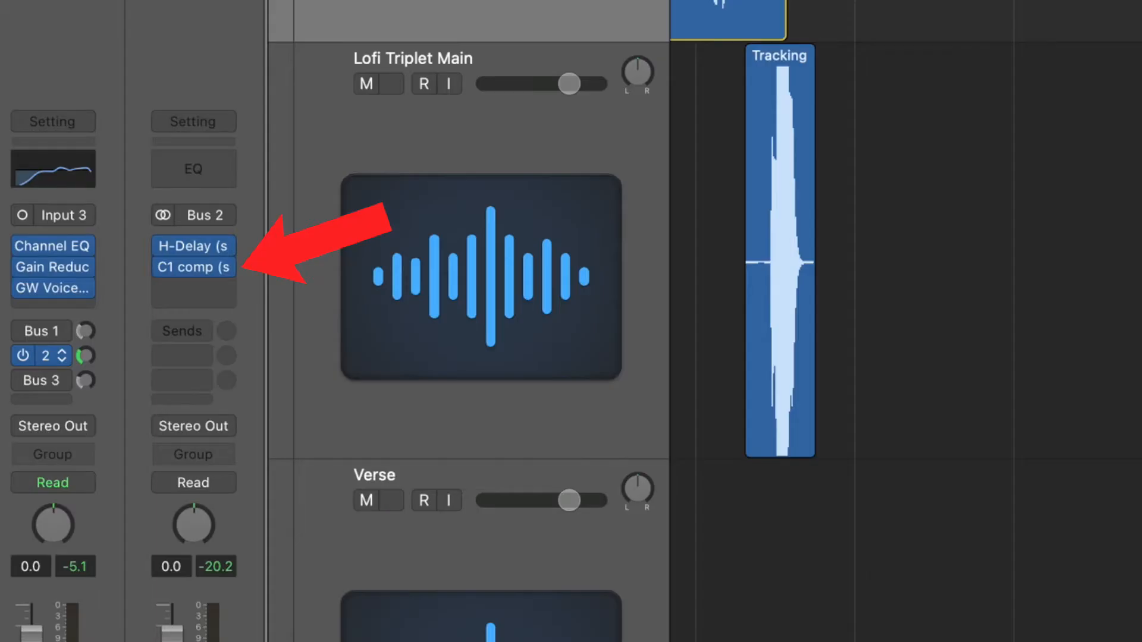
mouse_move(232, 266)
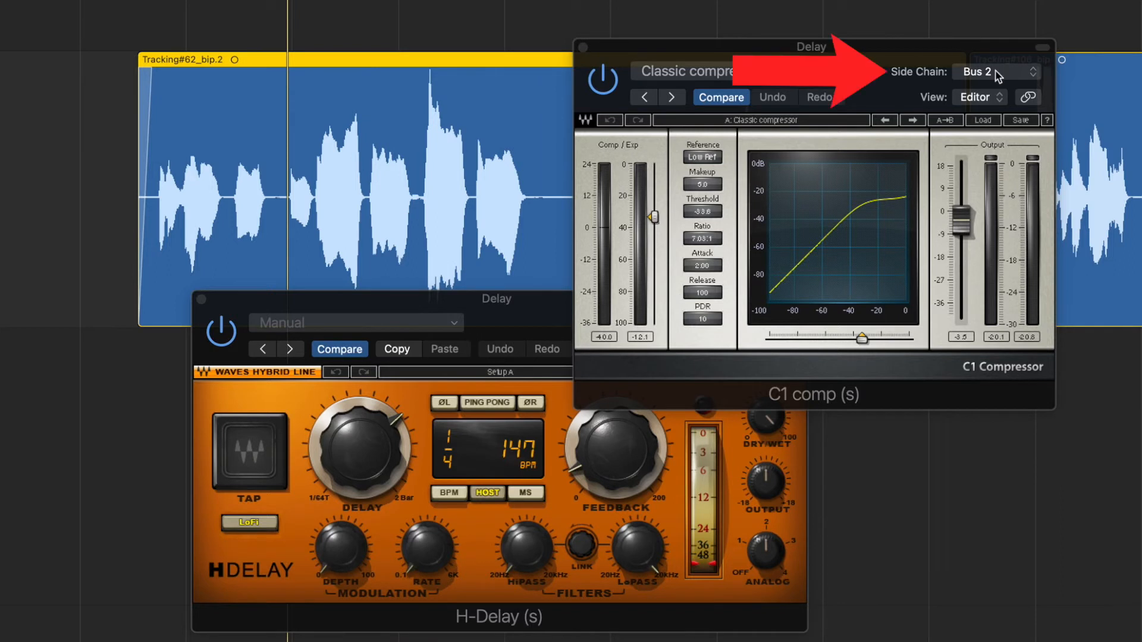
left_click_drag(541, 314, 422, 307)
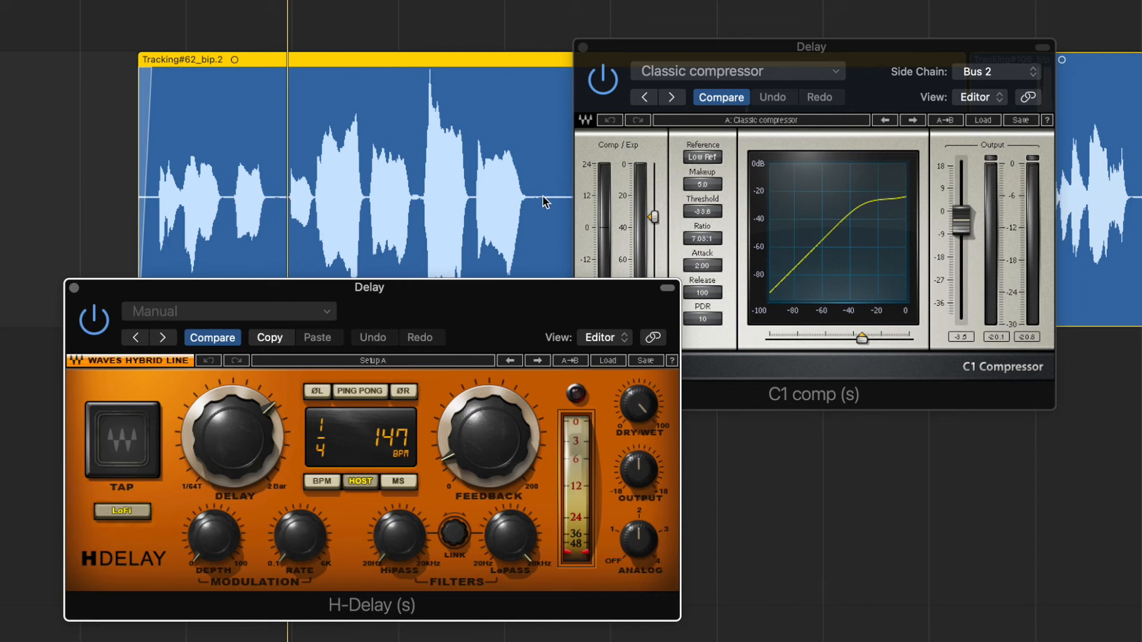
key("space")
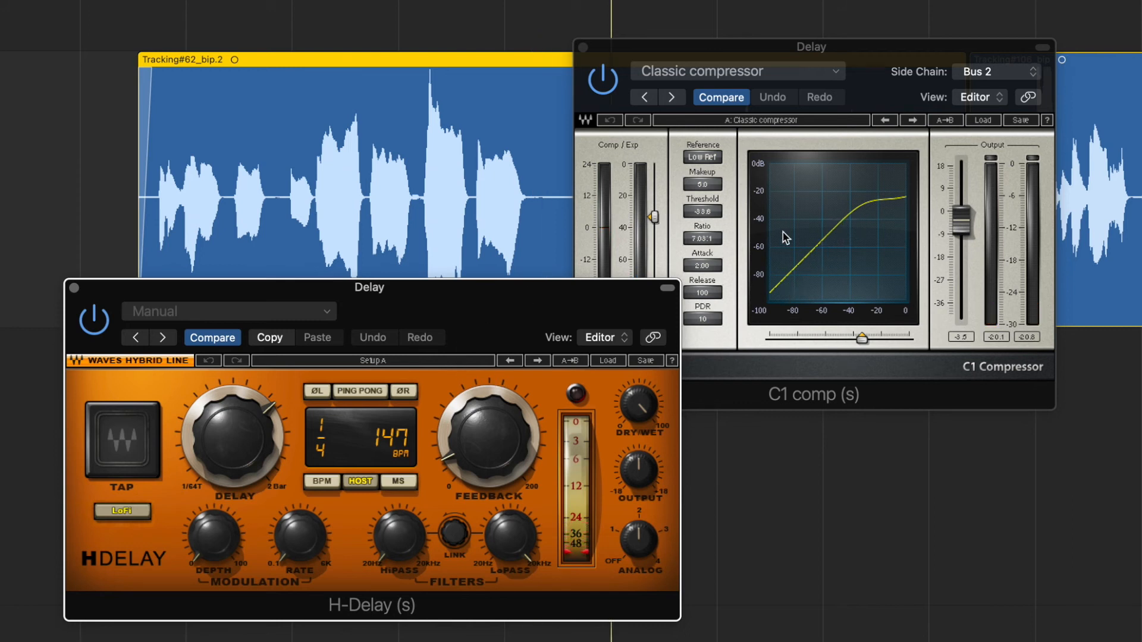
left_click(73, 288)
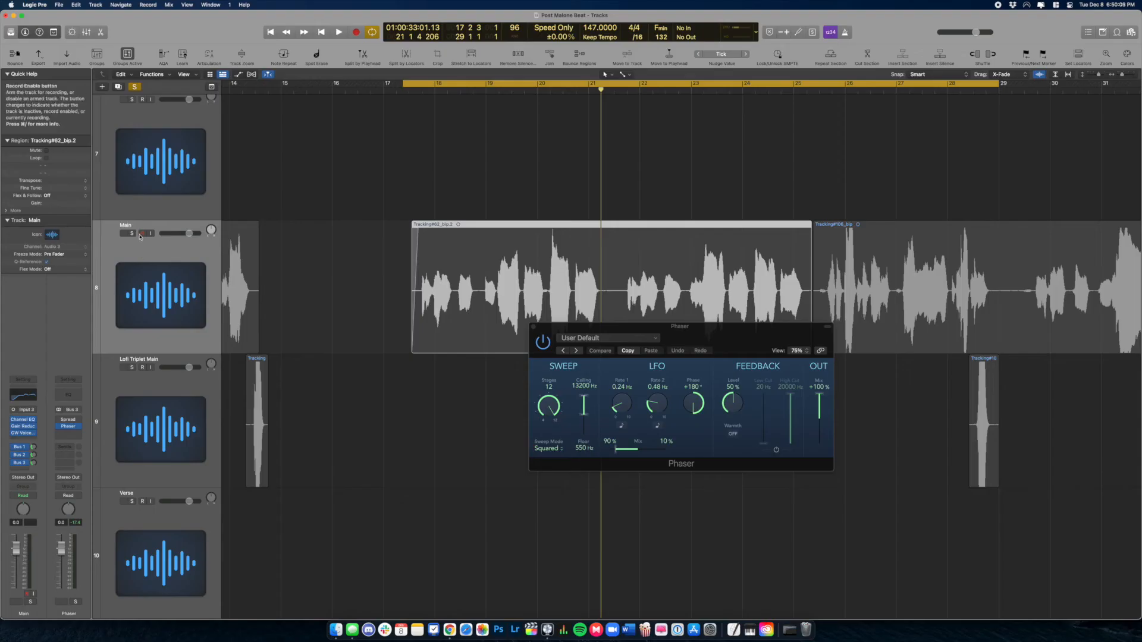
Select the Main vocal track and audition it through the Phaser bus, then stop
left_click(135, 249)
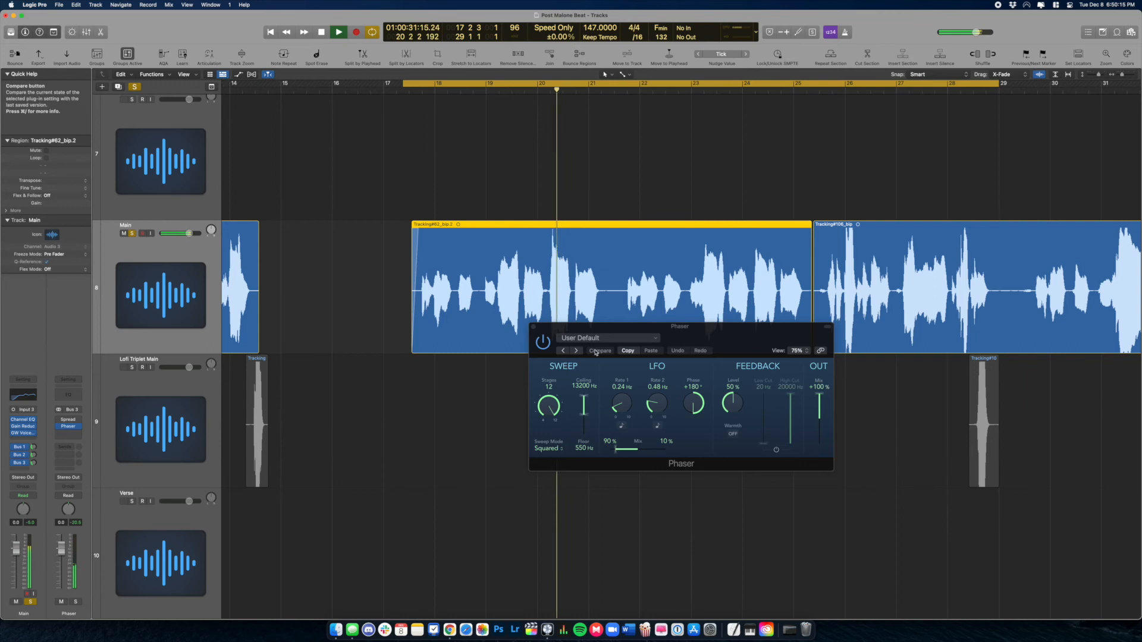
key("space")
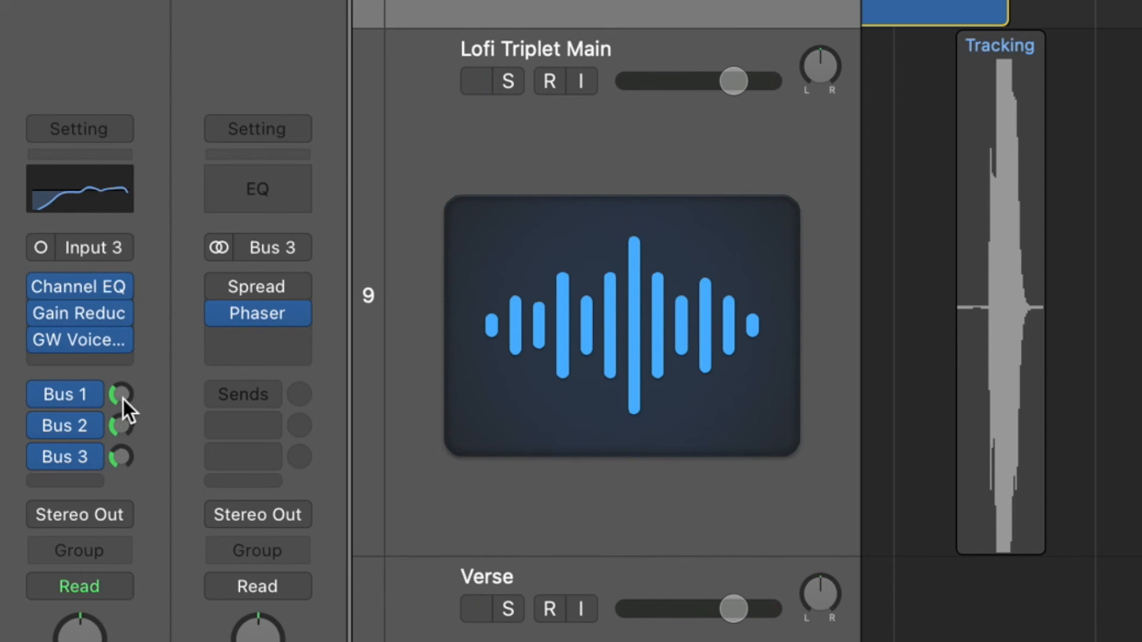
Inspect the Bus 1 reverb, Bus 2 delay and Bus 3 phaser returns, then close the Phaser window
left_click(33, 448)
left_click(126, 432)
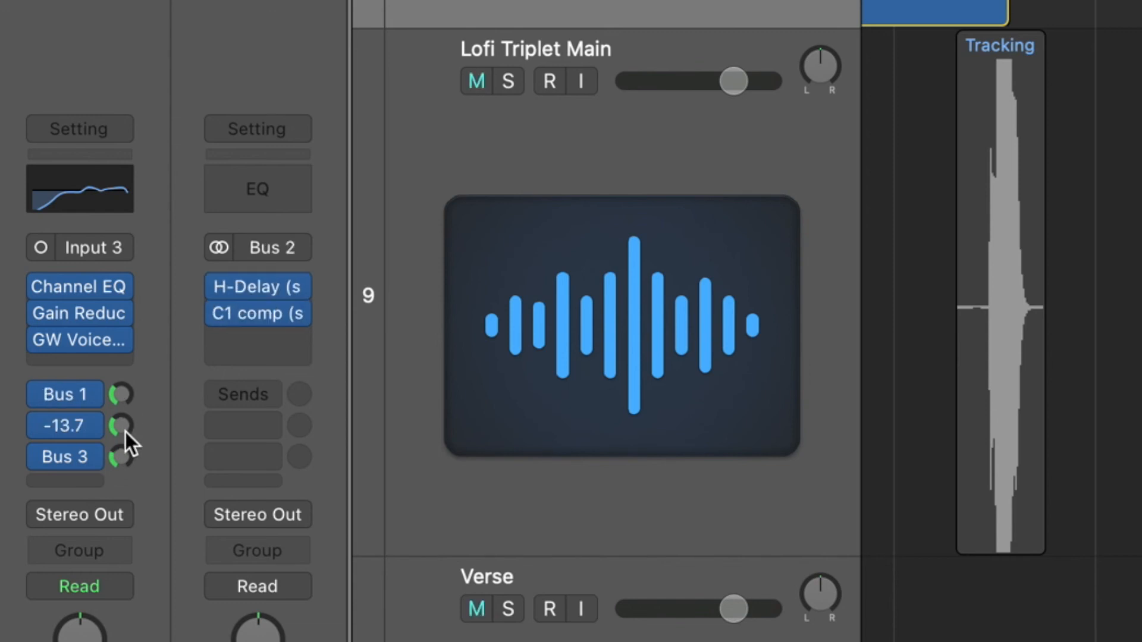
left_click(128, 458)
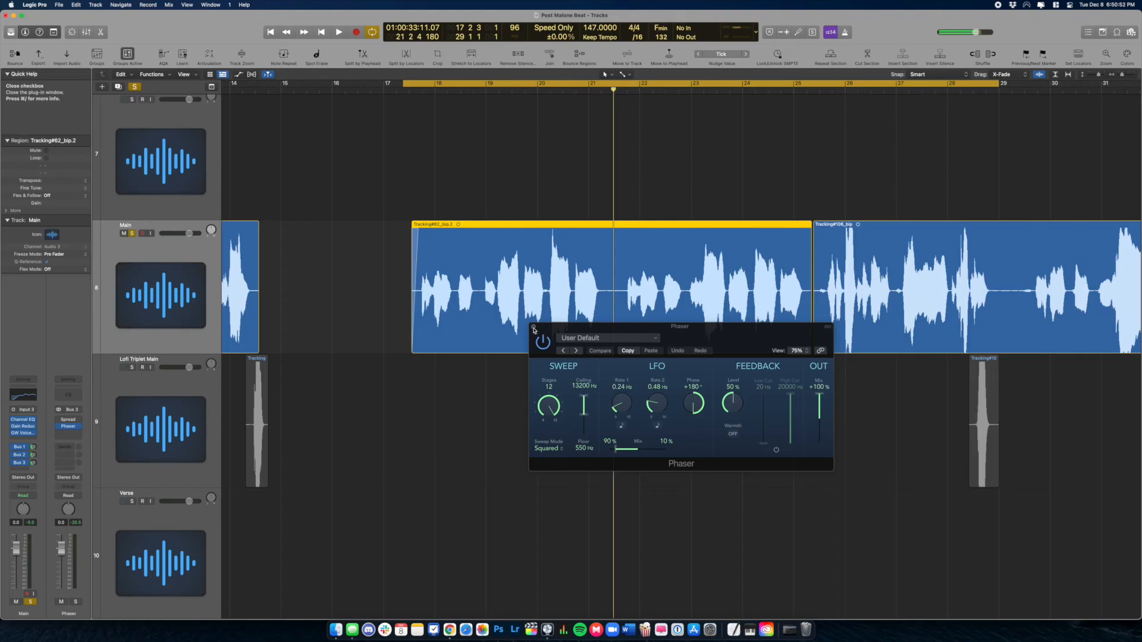
left_click(534, 327)
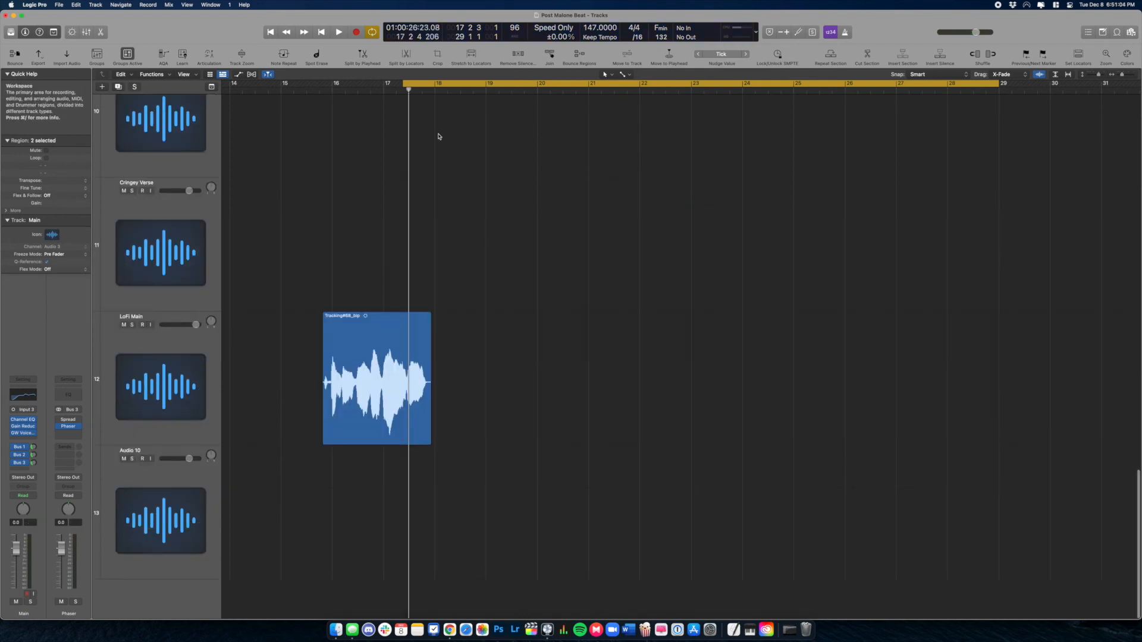
Cycle bars 16–20 and audition LoFi Main soloed
left_click_drag(333, 88, 533, 95)
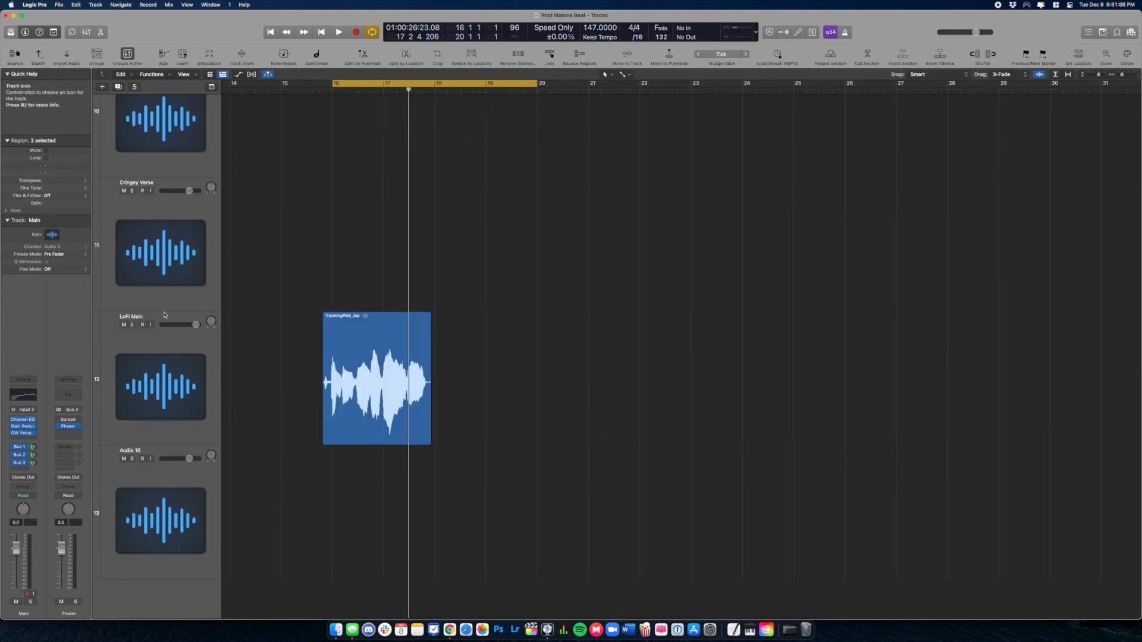
key("space")
left_click(132, 324)
key("space")
Unsolo LoFi Main, play it, and switch off the LOFI EQ in Howard Benson Vocals
key("s")
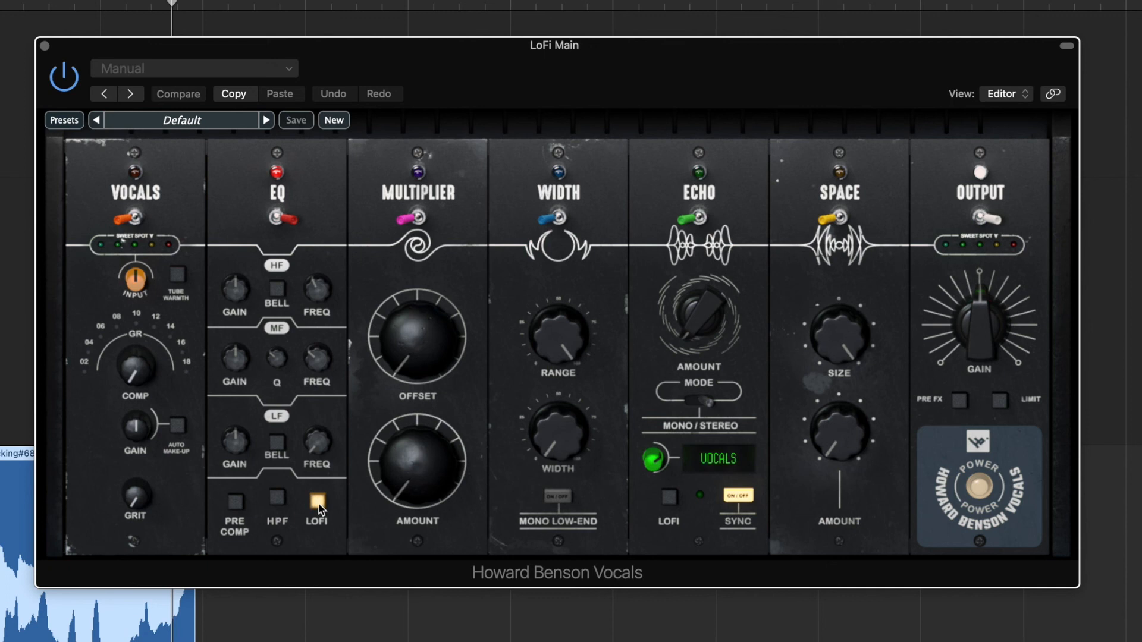
key("space")
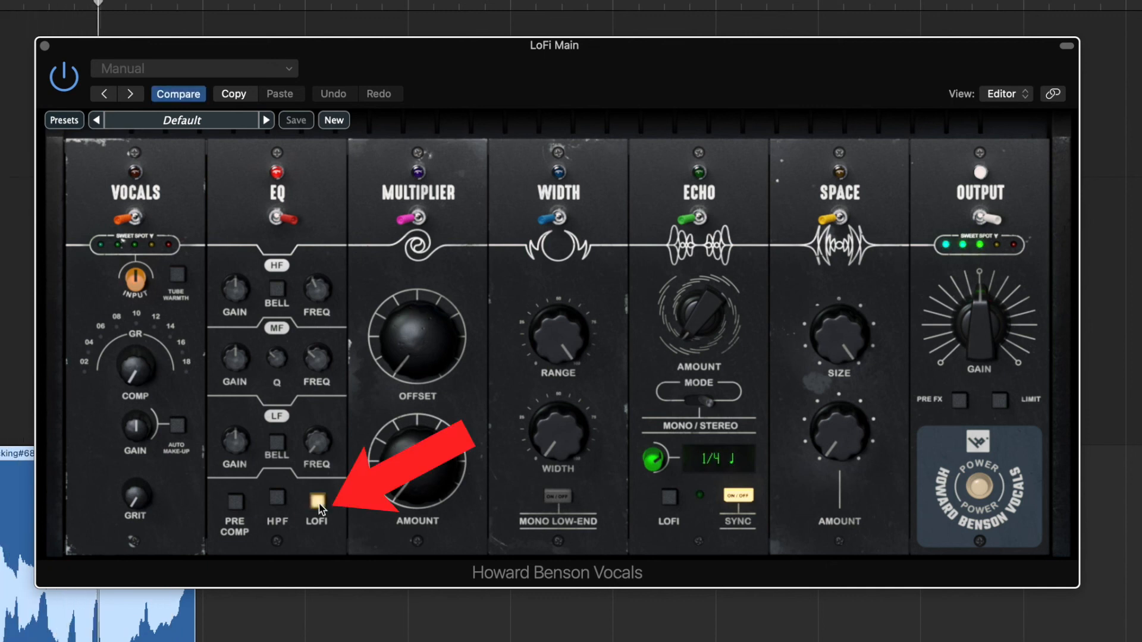
left_click(319, 502)
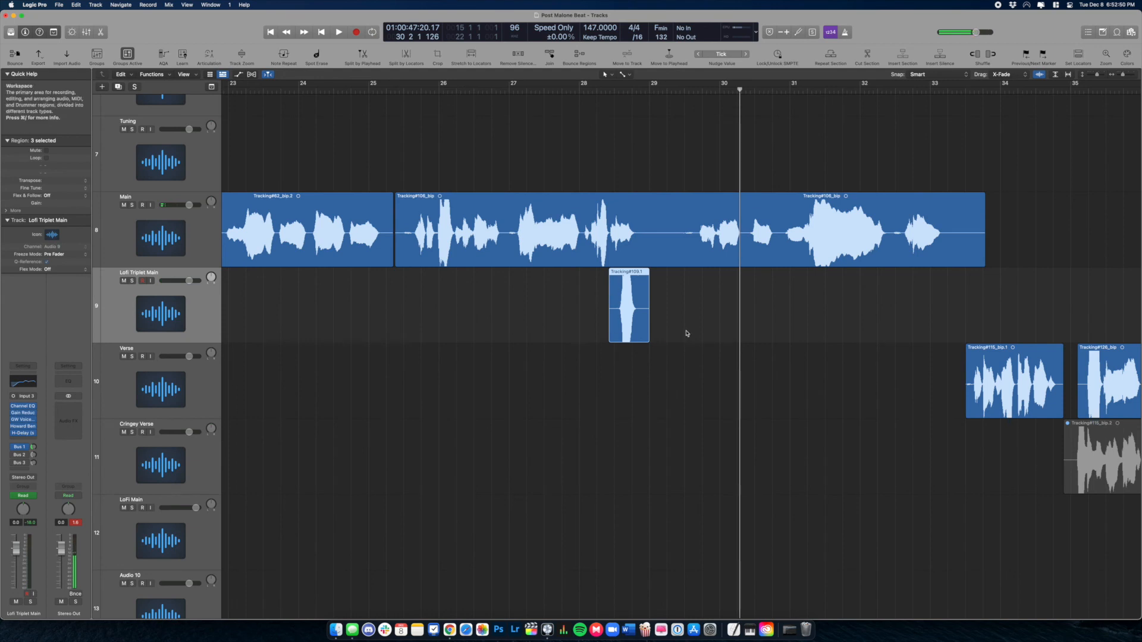
Play from bar 28.5 and move Lofi Triplet Main's 1/4-triplet H-Delay window lower
double_click(615, 91)
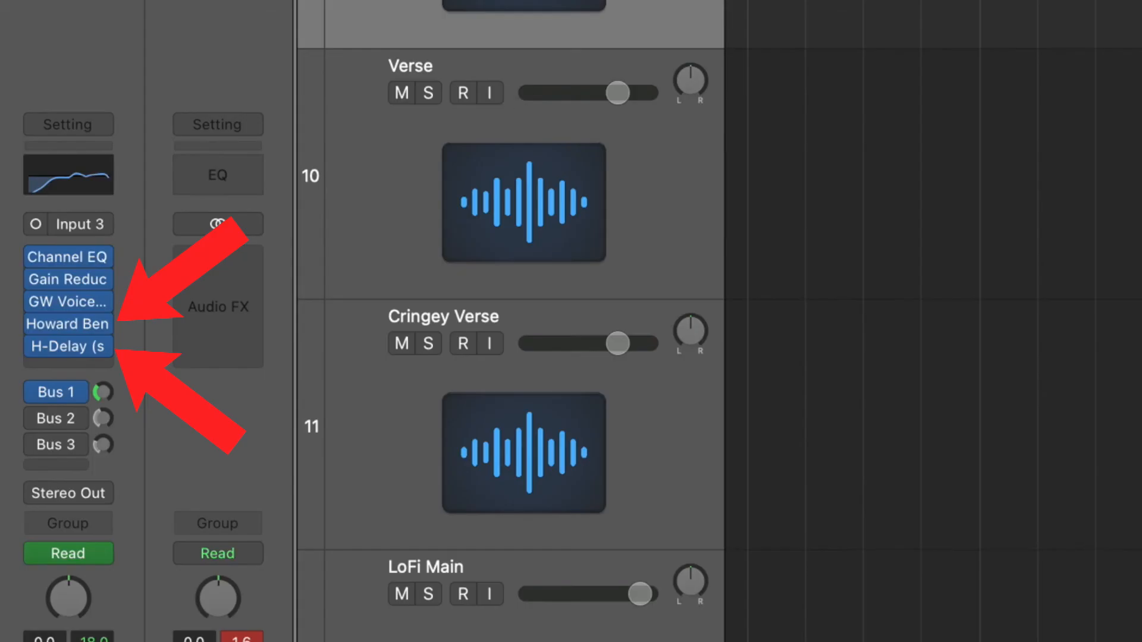
mouse_move(83, 354)
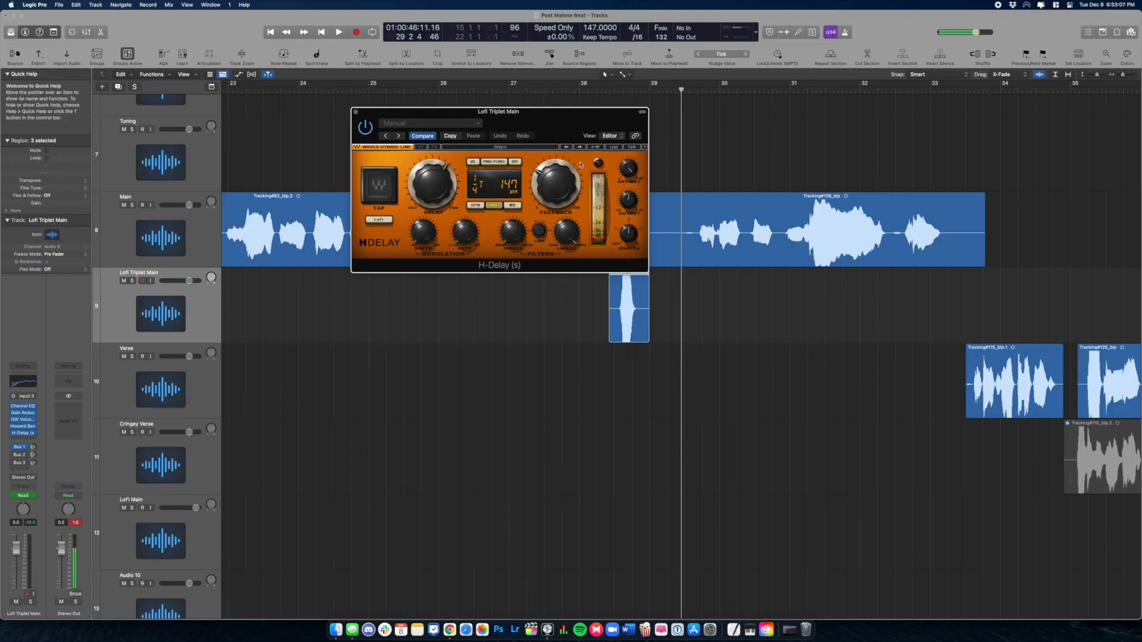
left_click_drag(580, 111, 504, 208)
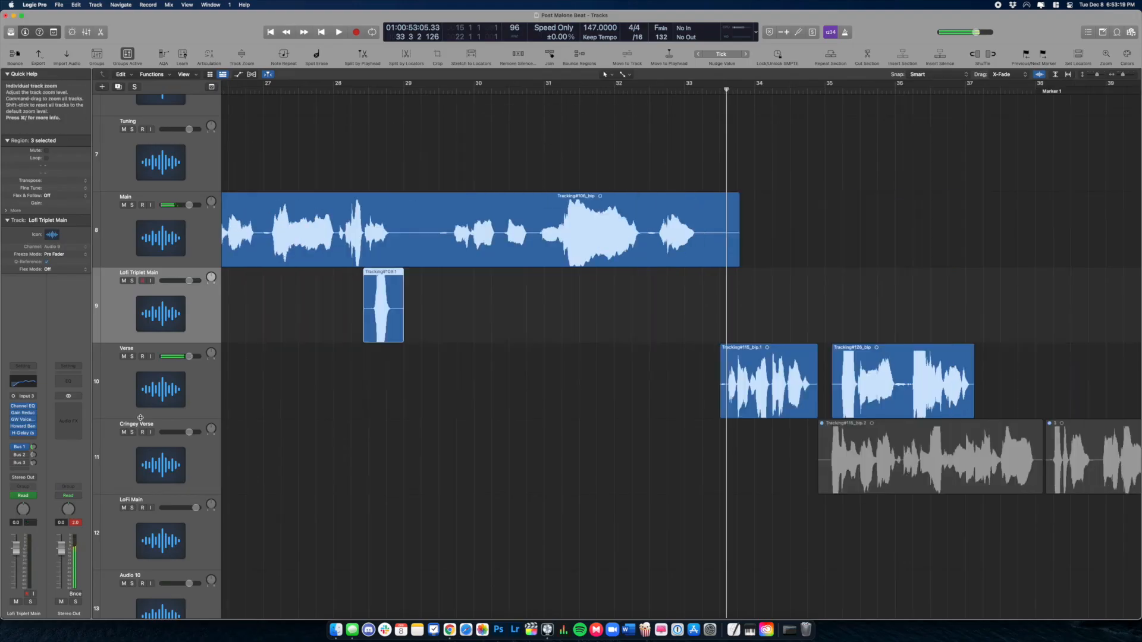
Open GW VoiceCentric on the Verse track and play the vocal to check its sends
left_click(143, 410)
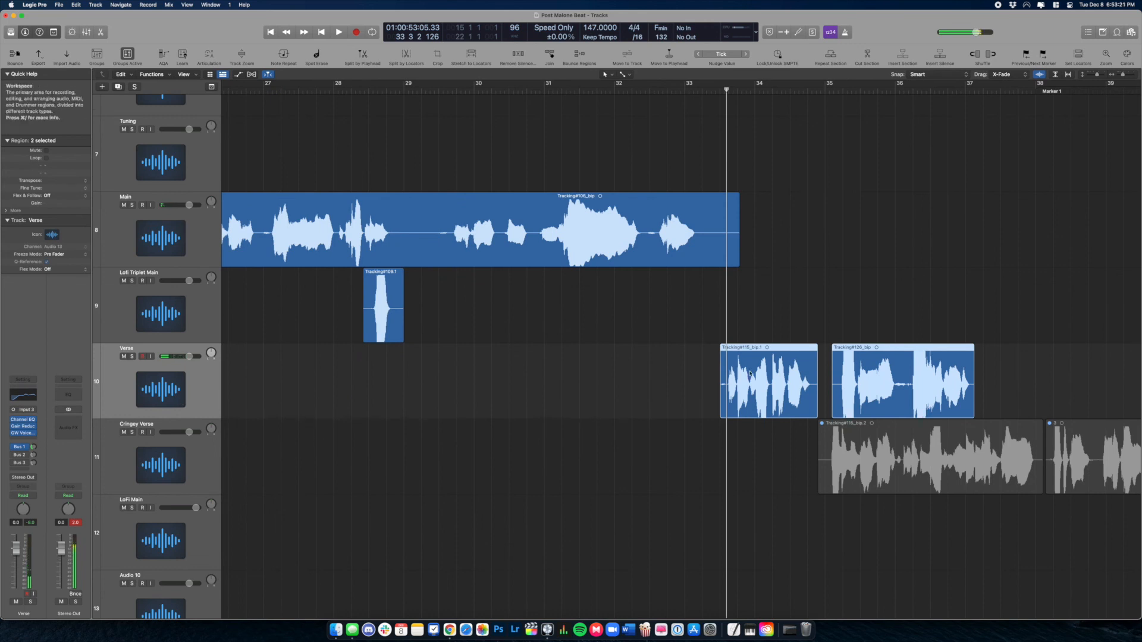
left_click(24, 433)
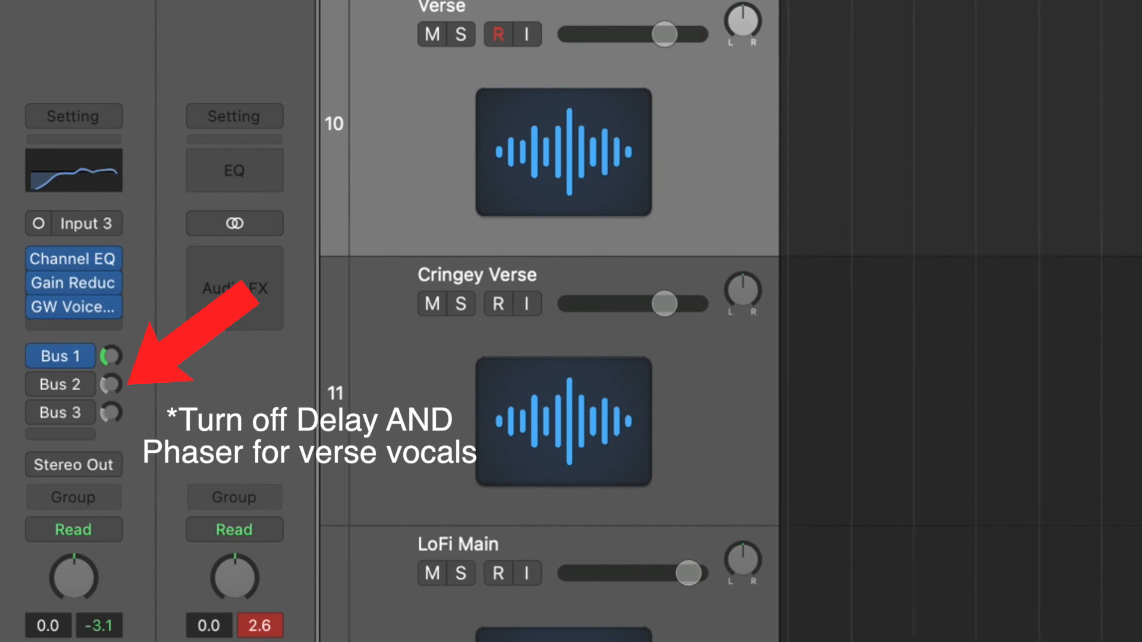
key("space")
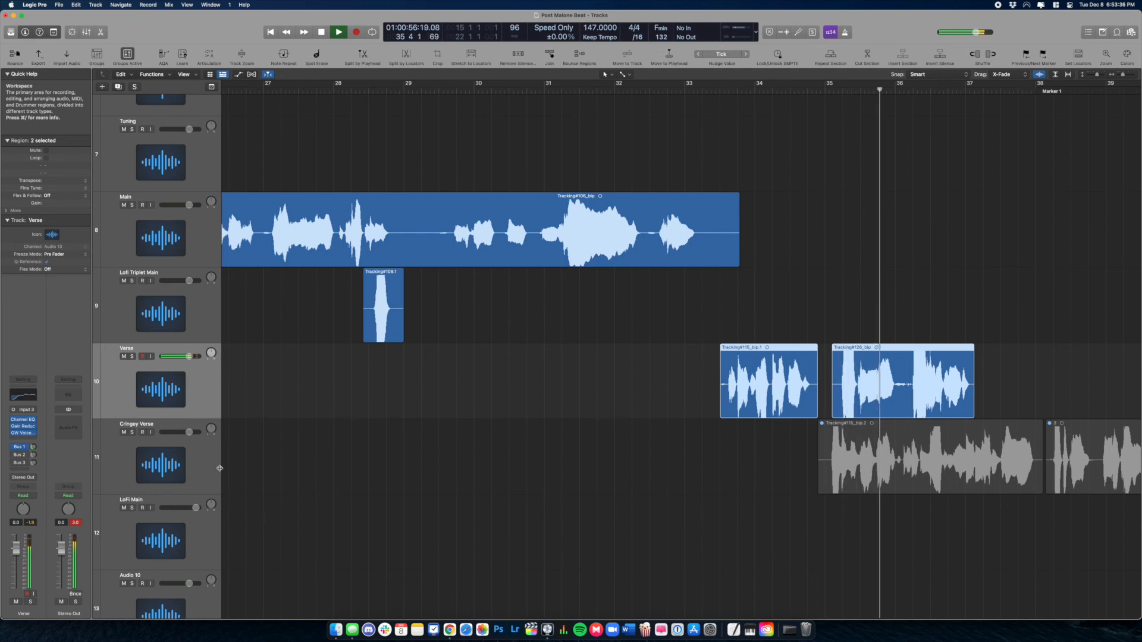
key("space")
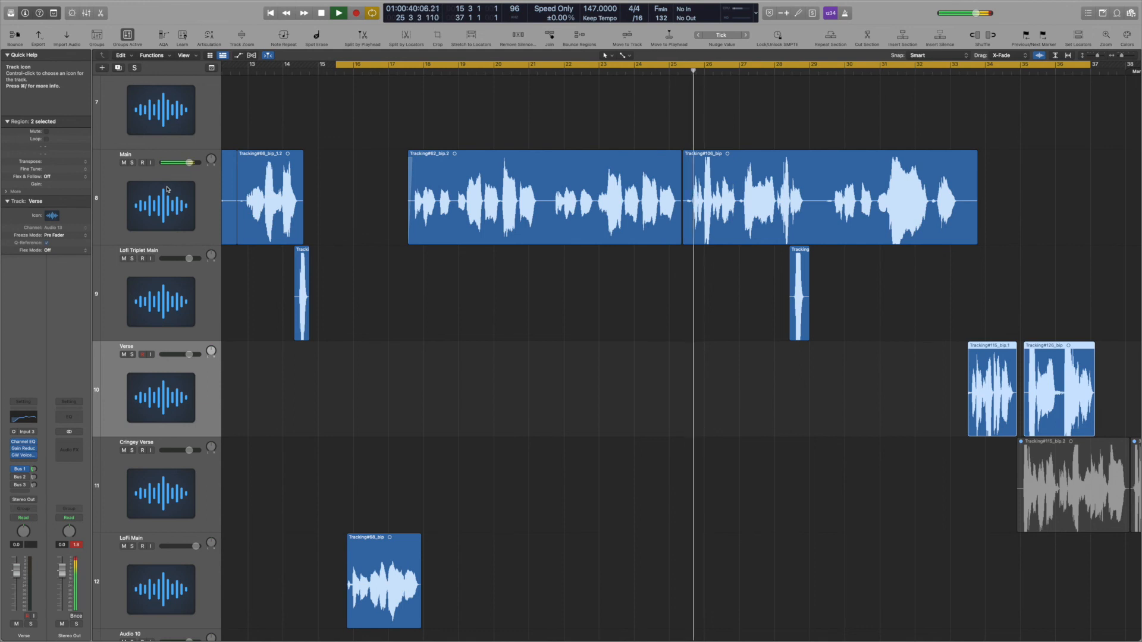
Select the Main vocal track while the bar 15–37 cycle keeps playing
left_click(168, 189)
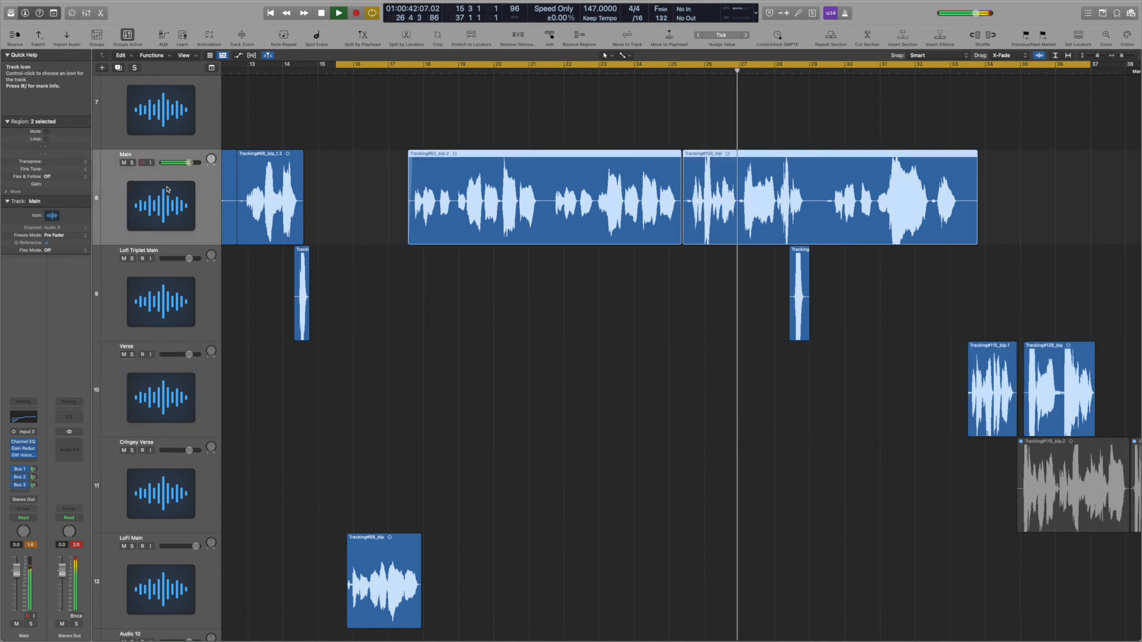